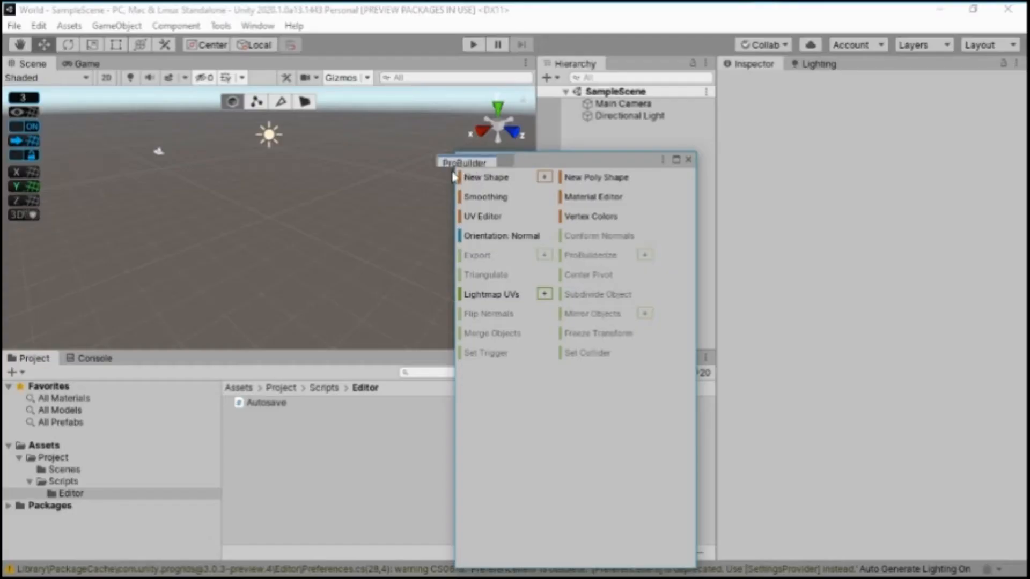
# Step: Dock the ProBuilder window beside the Console and build a ProBuilder cube sized 3 × 0.2 × 3
pyautogui.moveTo(472, 159); pyautogui.dragTo(340, 360)
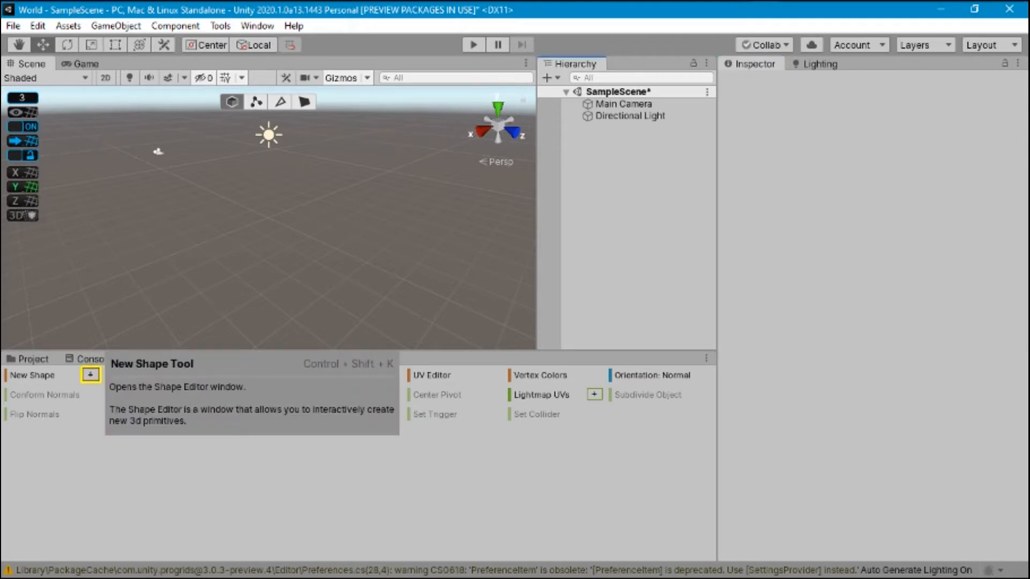
pyautogui.click(90, 375)
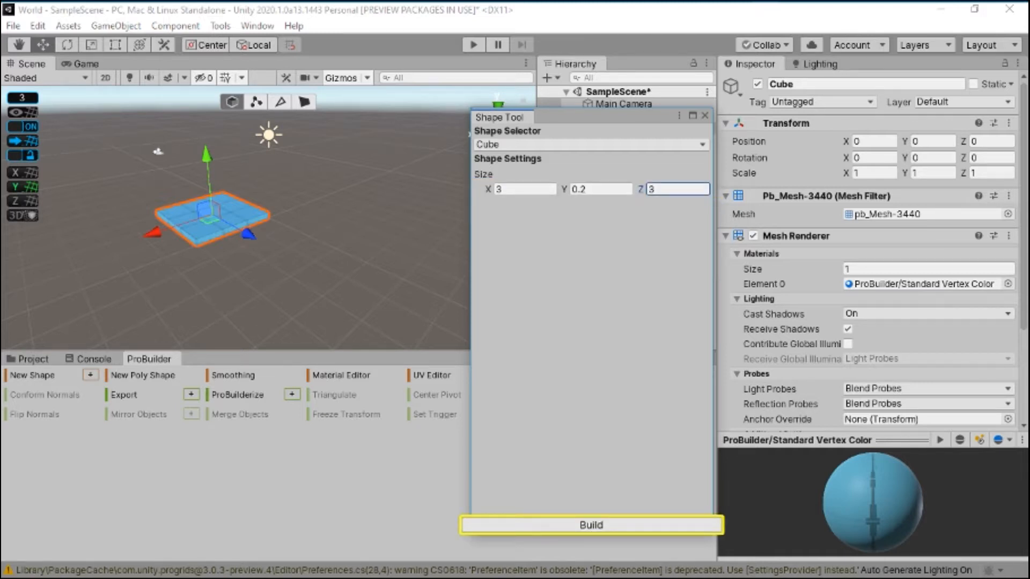
pyautogui.click(591, 525)
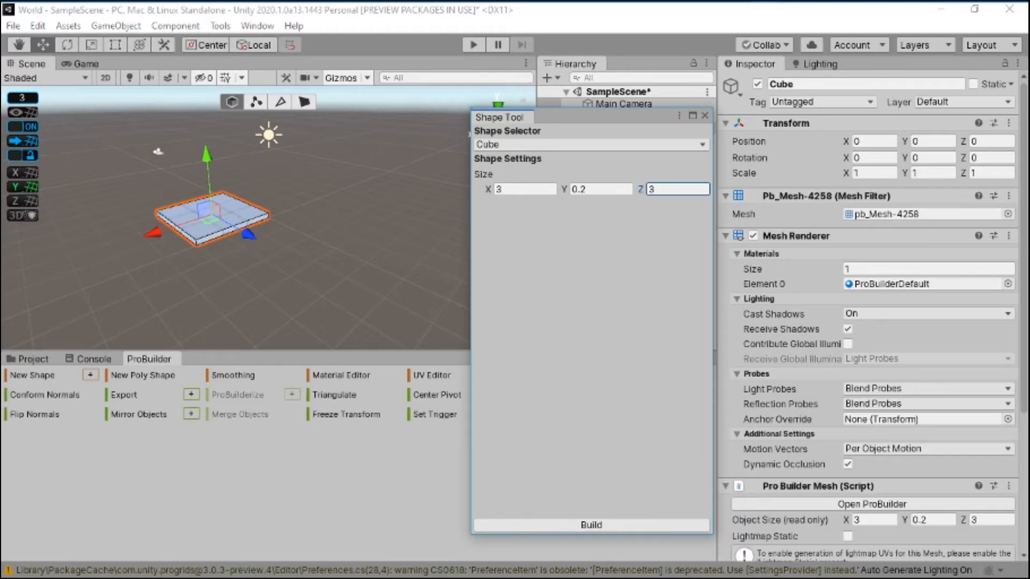
pyautogui.click(705, 115)
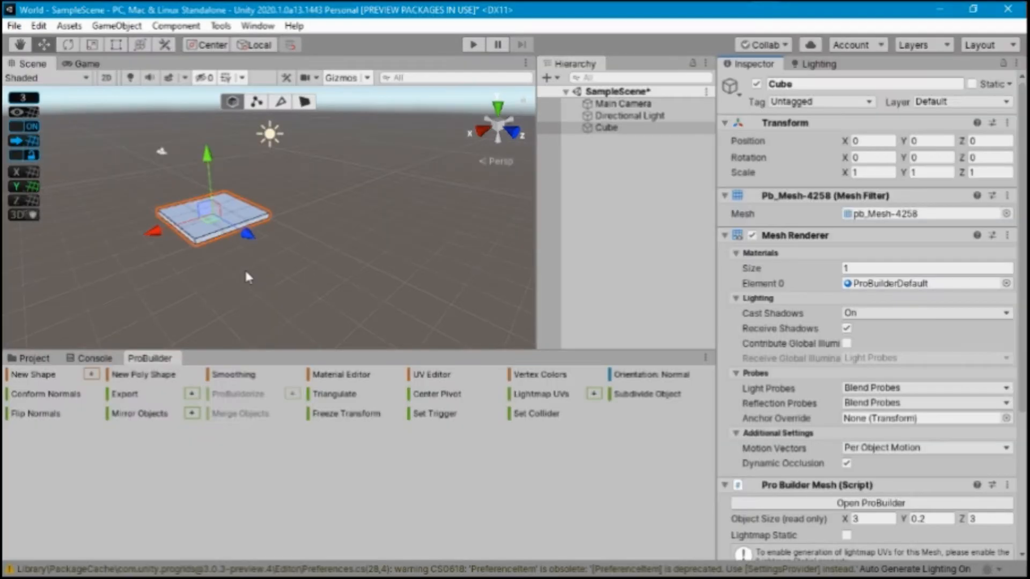
# Step: Select the flat cube's underside face and set the pivot to the centre of that selection
pyautogui.press('alt')
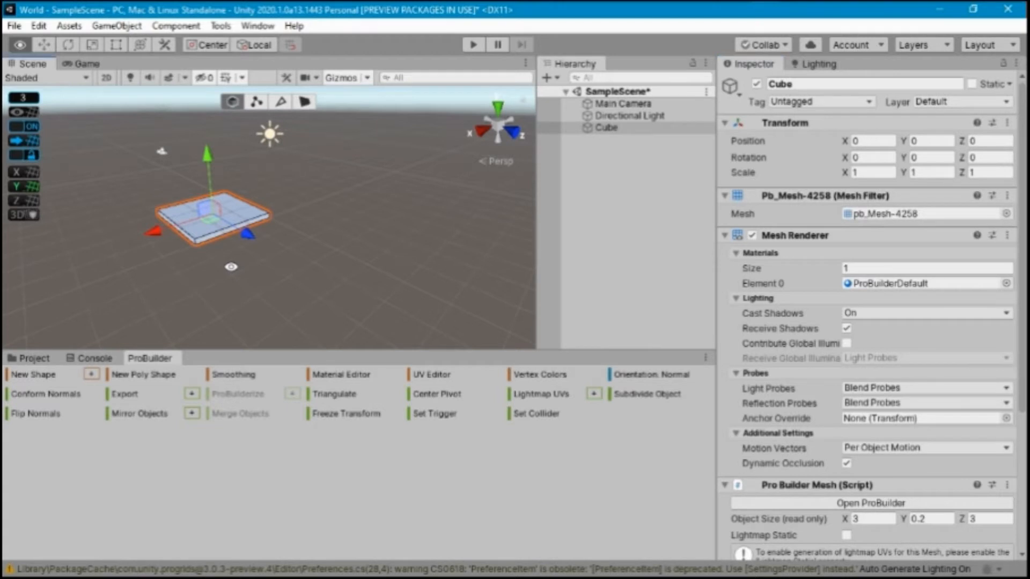
pyautogui.keyDown('alt'); pyautogui.moveTo(232, 267); pyautogui.dragTo(247, 68); pyautogui.keyUp('alt')
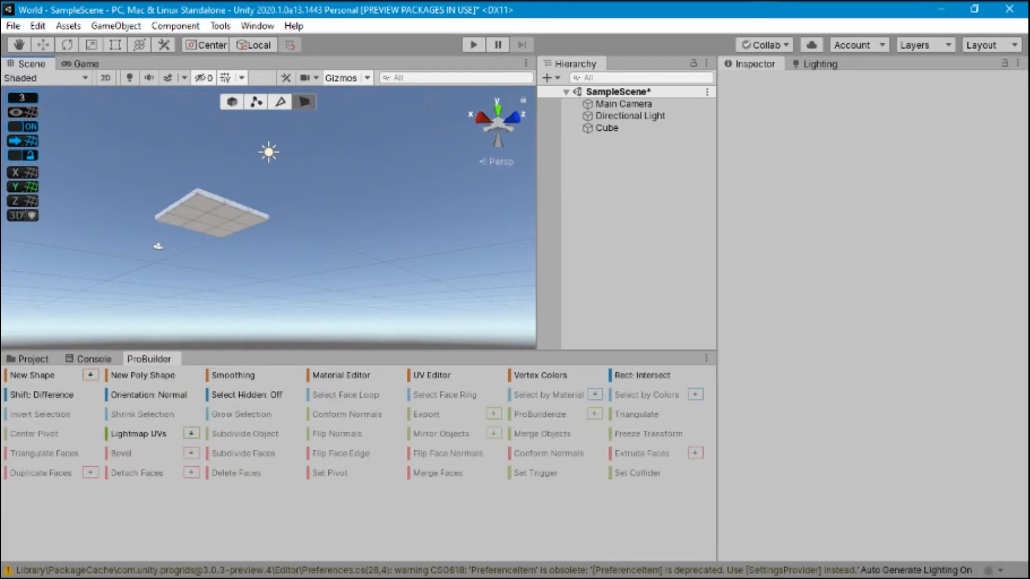
pyautogui.click(213, 217)
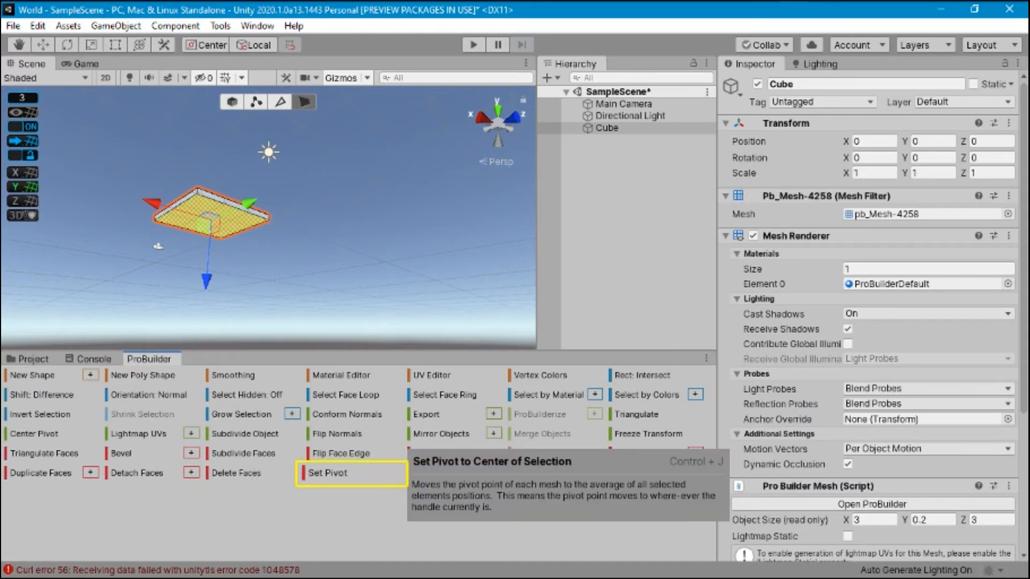
pyautogui.hotkey('ctrl', 'j')
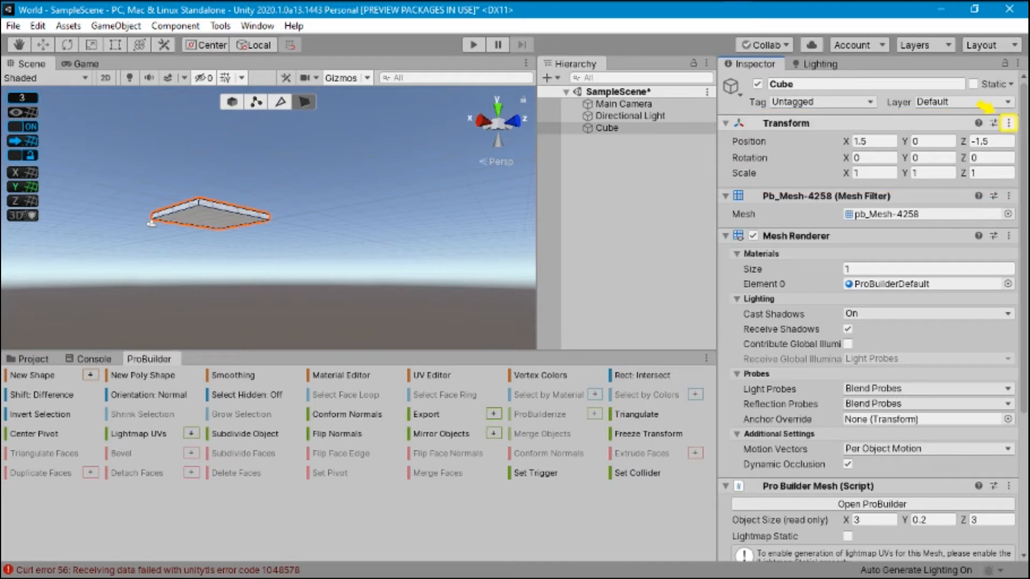
# Step: Reset the cube's Transform and rename the object as Floor-Ceiling
pyautogui.click(1008, 123)
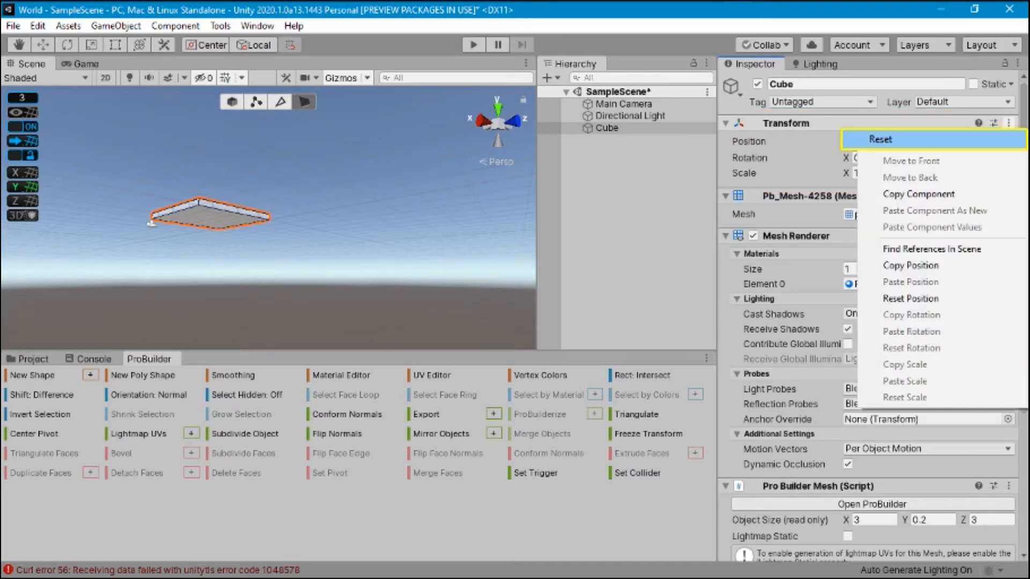
pyautogui.click(890, 140)
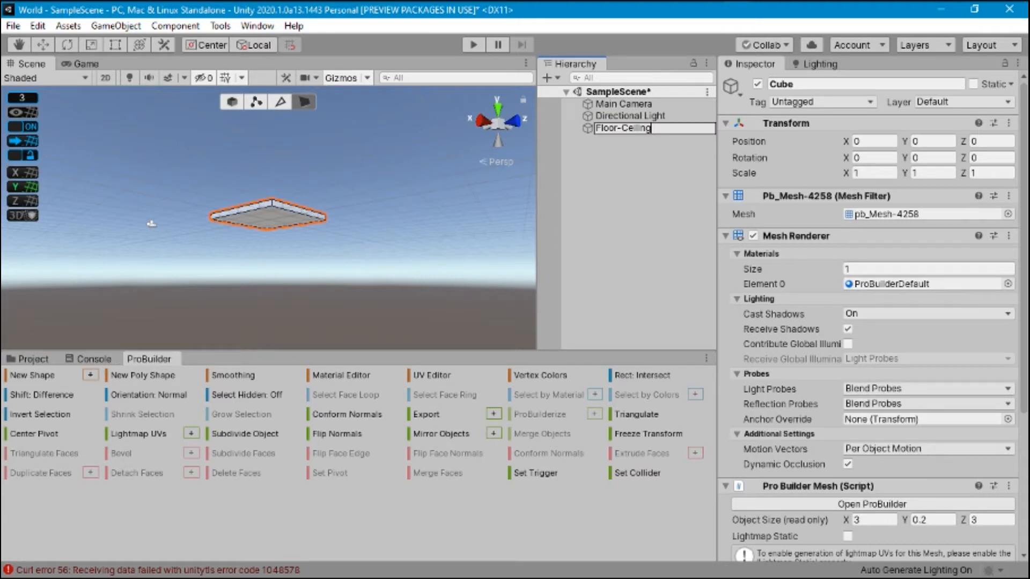
pyautogui.press('Return')
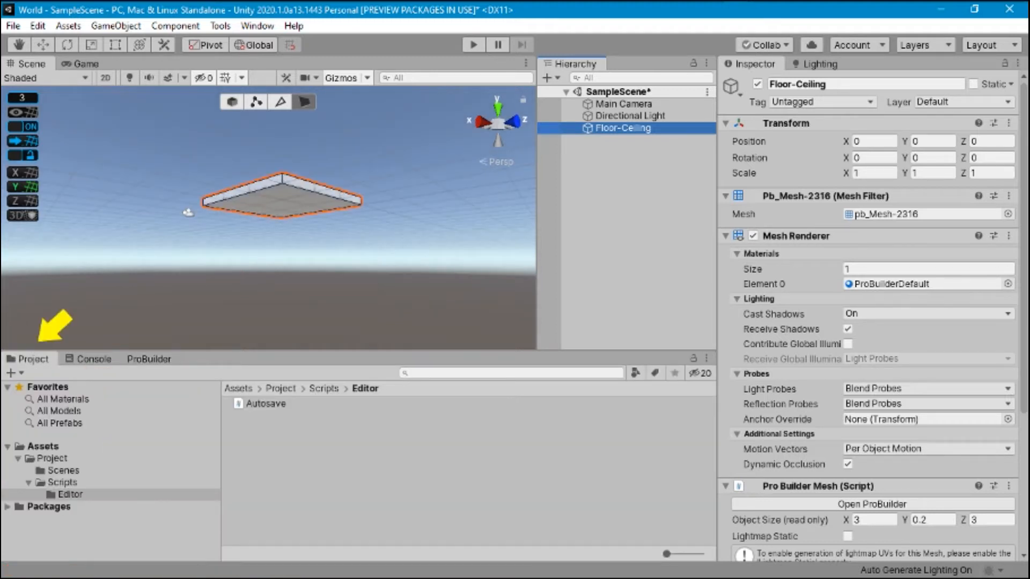
# Step: Create a folder named Prefabs inside the Project assets folder
pyautogui.click(54, 458)
pyautogui.rightClick(140, 458)
pyautogui.moveTo(179, 68)
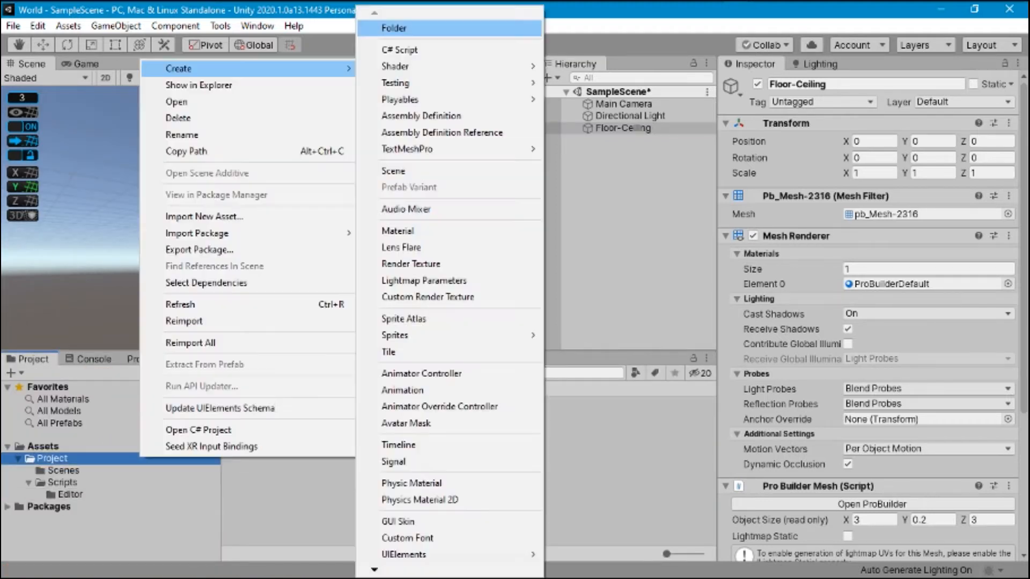
pyautogui.click(394, 28)
pyautogui.write('Prefabs')
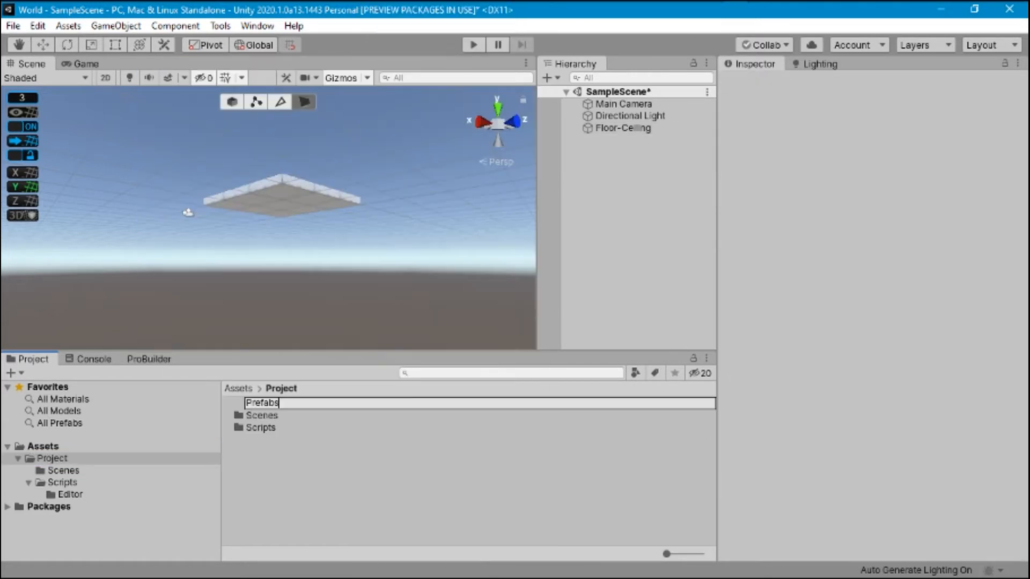
pyautogui.press('Return')
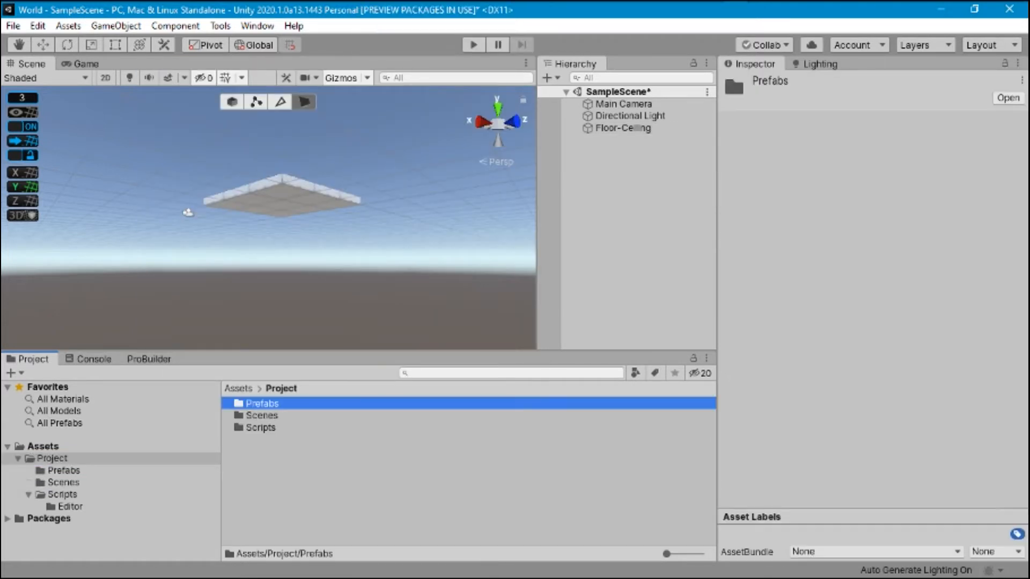
# Step: Create a folder named Meshes inside the Project assets folder
pyautogui.rightClick(131, 458)
pyautogui.moveTo(179, 68)
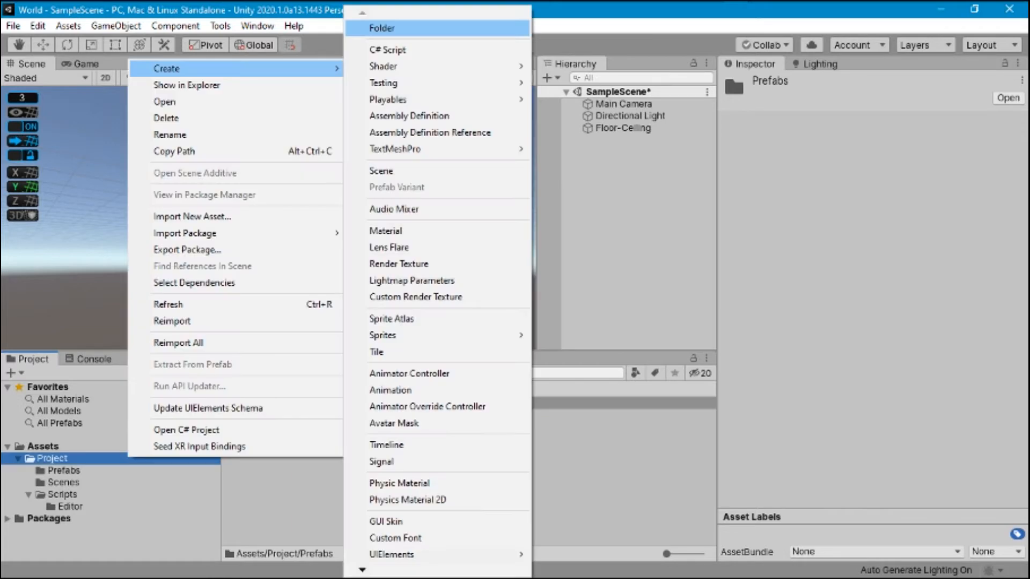
pyautogui.click(382, 28)
pyautogui.write('Meshes')
pyautogui.press('Return')
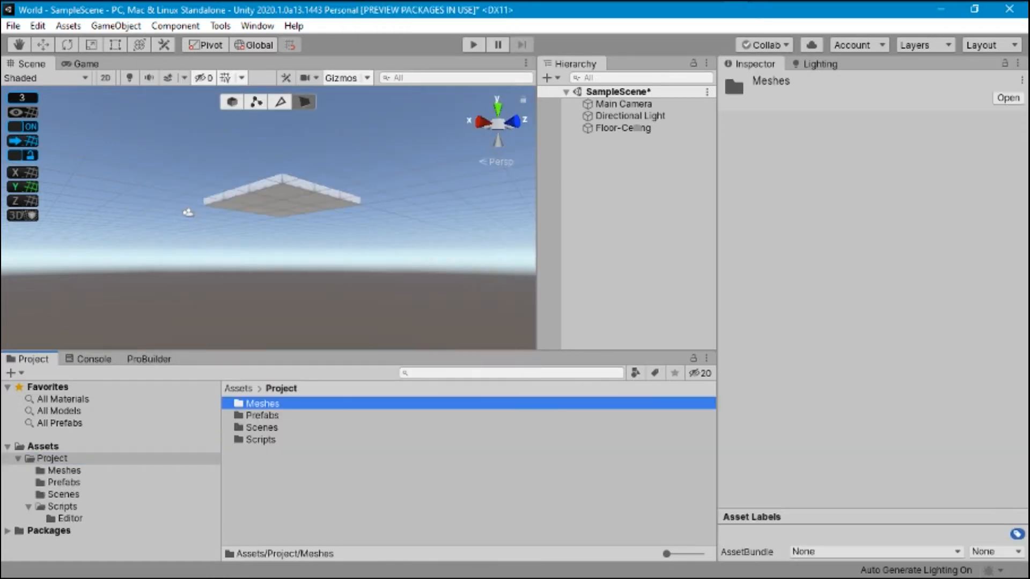
# Step: Open the ProBuilder export options for the Floor-Ceiling object and set the export format to Prefab
pyautogui.click(149, 359)
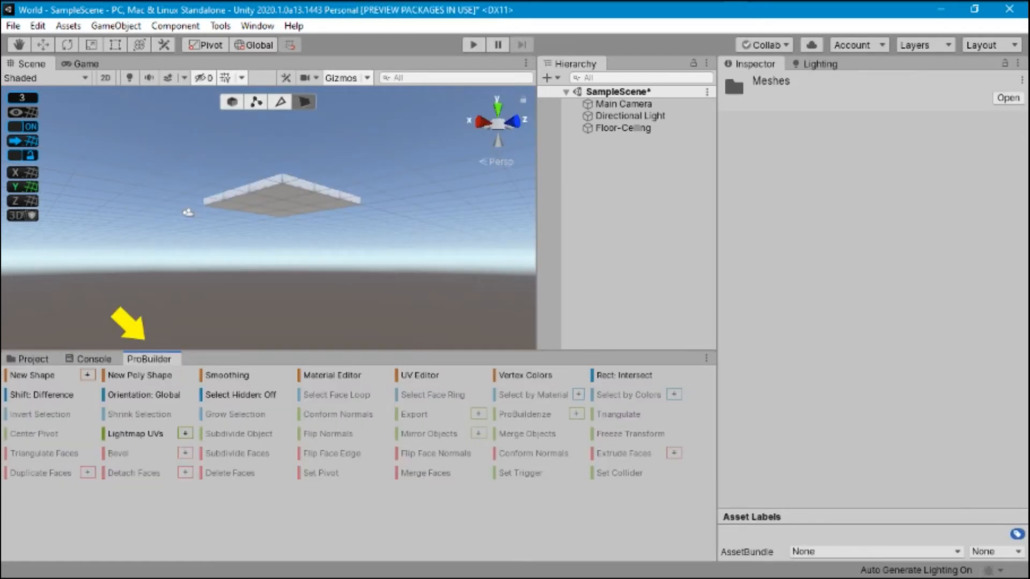
pyautogui.click(623, 128)
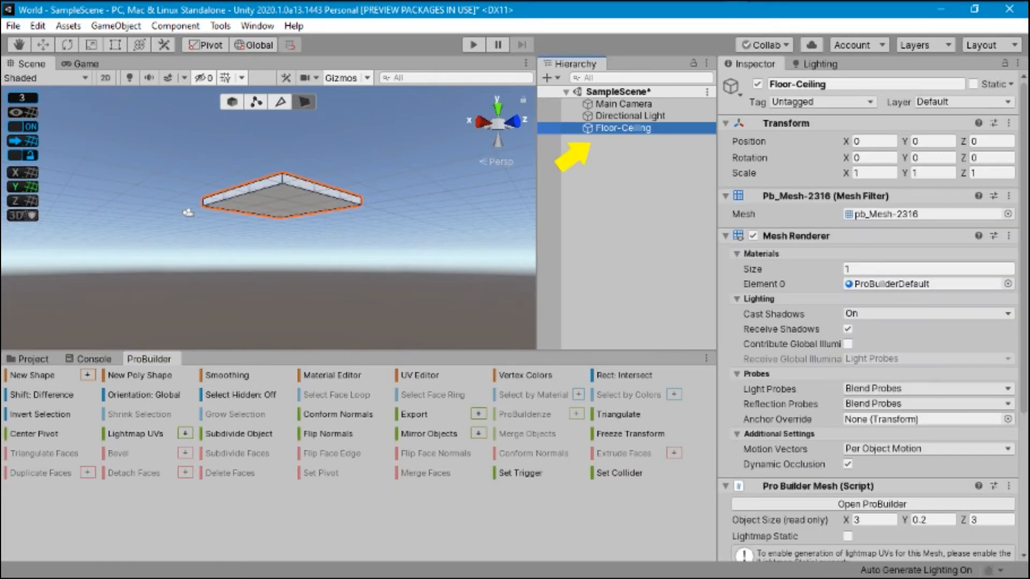
pyautogui.click(478, 414)
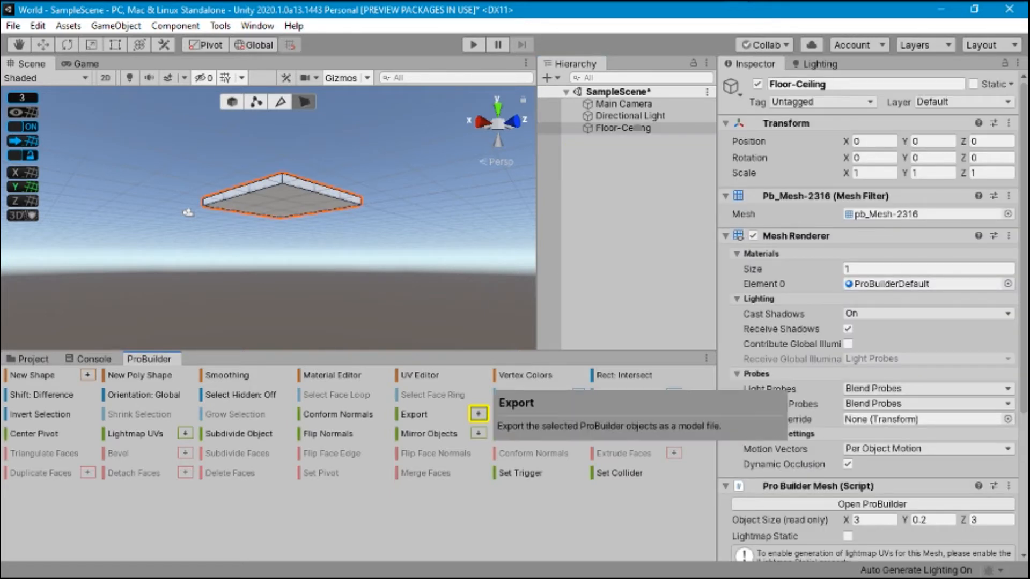
pyautogui.click(478, 414)
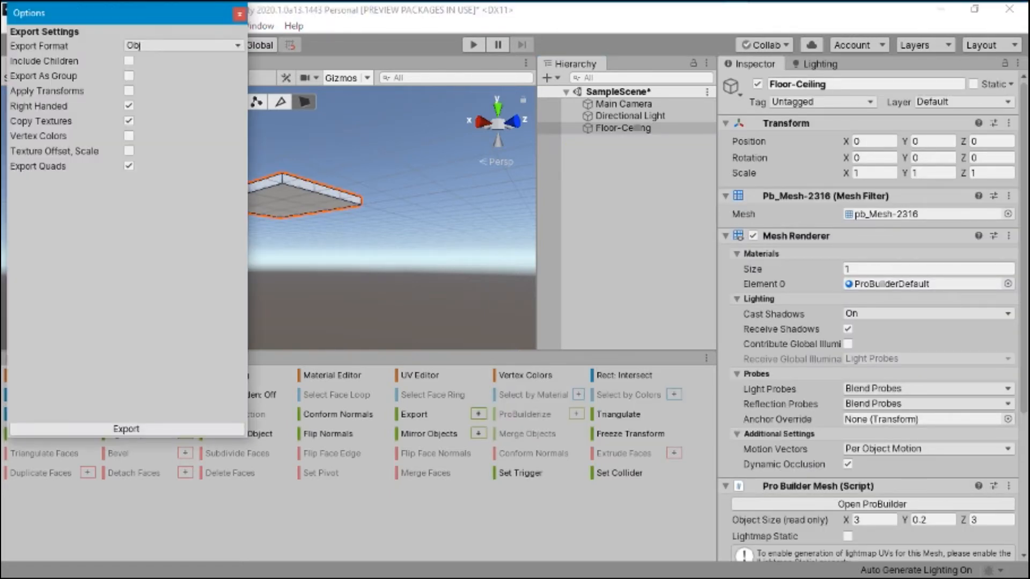
pyautogui.click(184, 46)
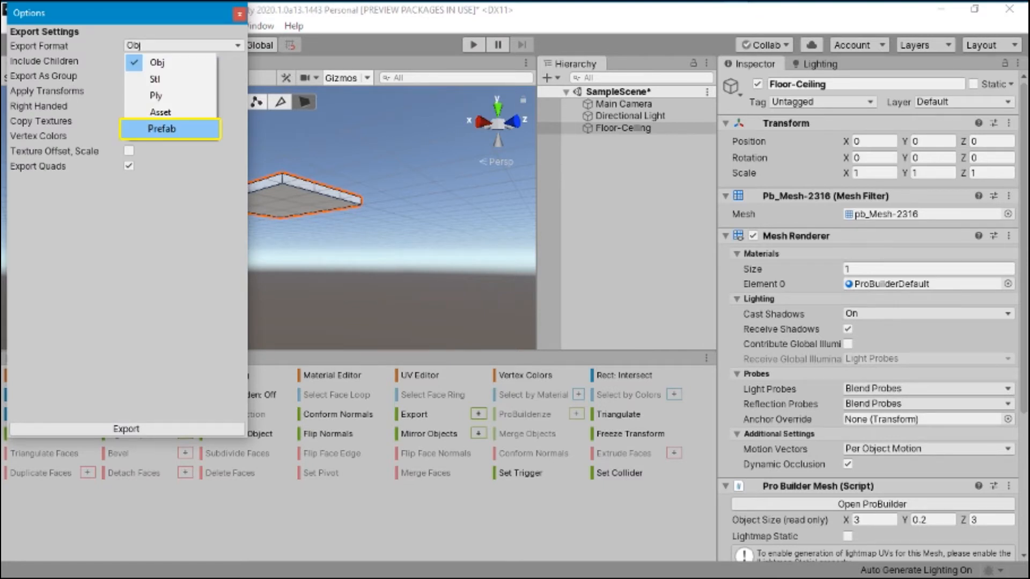
pyautogui.click(161, 129)
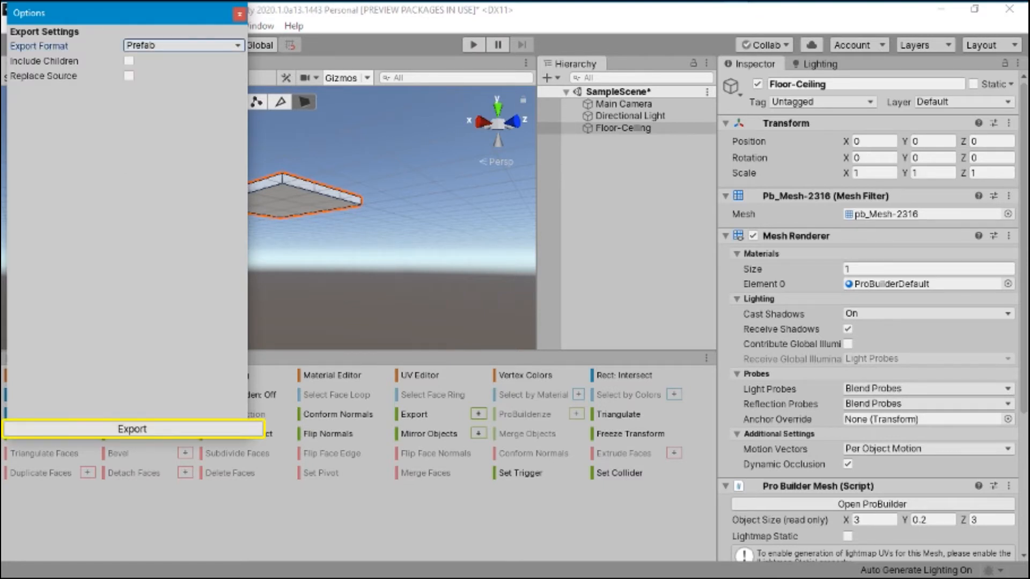
# Step: Export the object as Floor-Ceiling.prefab into Assets/Project/Prefabs and close the export options
pyautogui.click(132, 429)
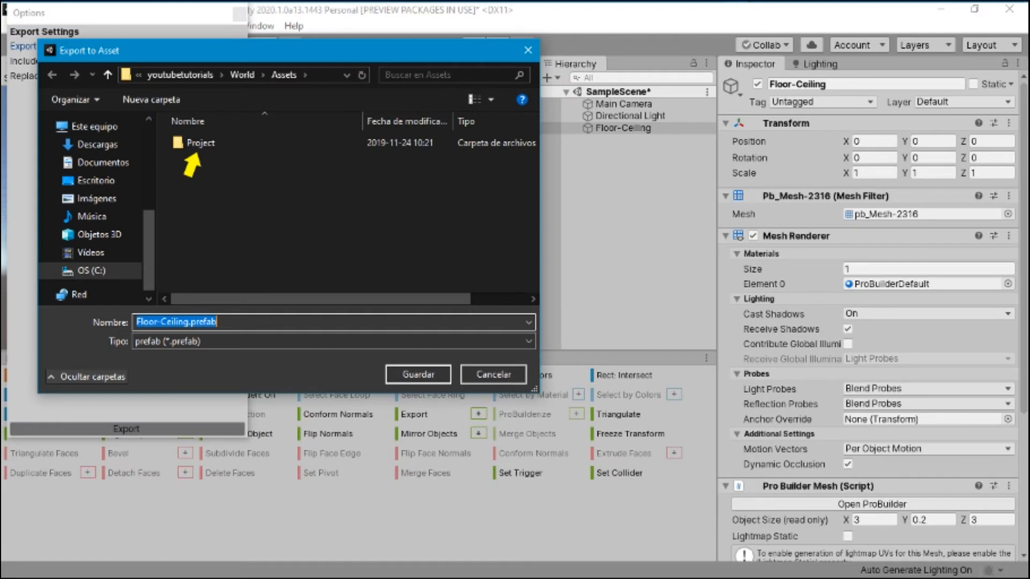
pyautogui.doubleClick(200, 142)
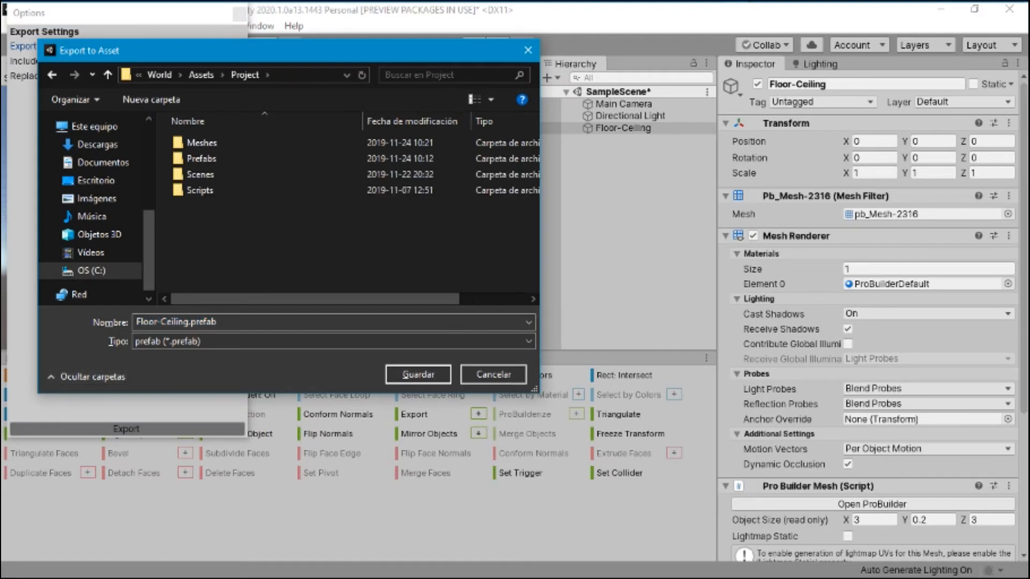
pyautogui.doubleClick(201, 159)
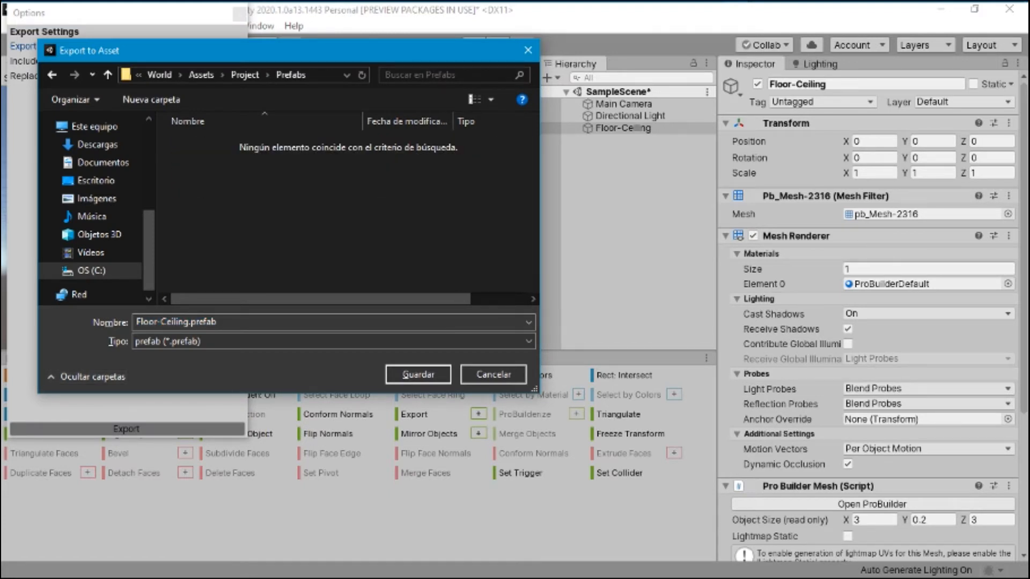
pyautogui.click(418, 374)
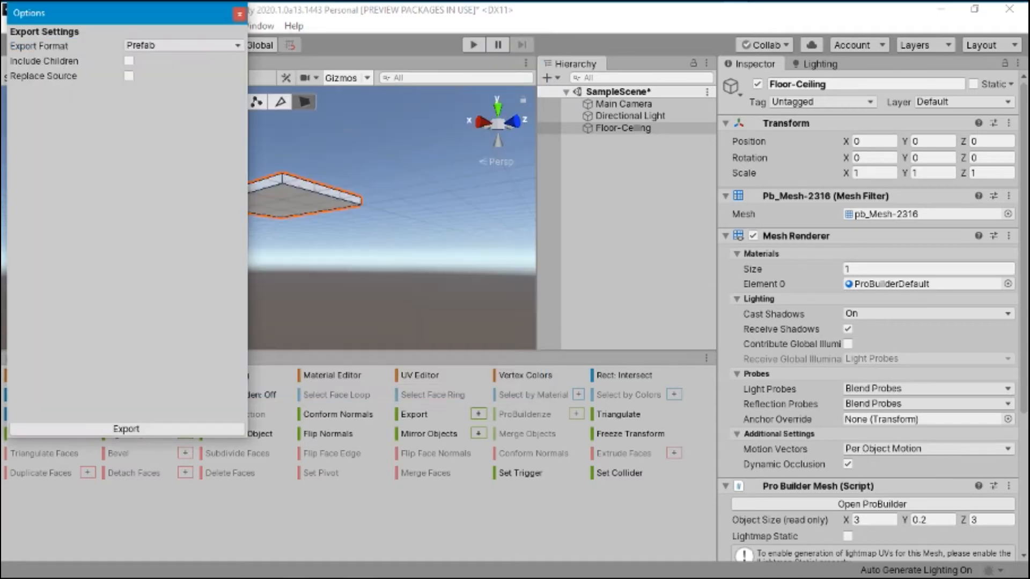
pyautogui.click(240, 14)
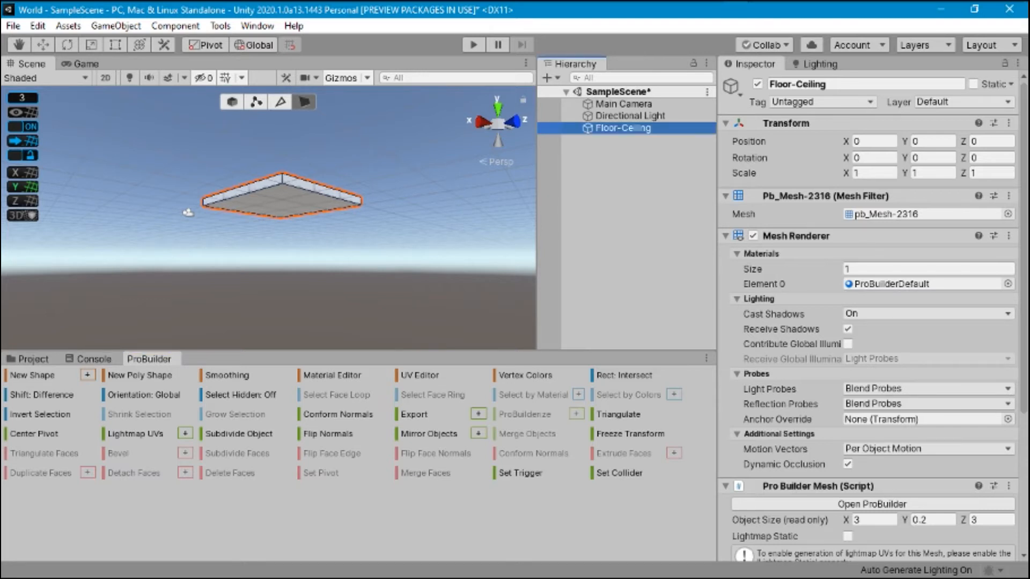
# Step: Delete the original Floor-Ceiling object from the scene and save the scene
pyautogui.press('Delete')
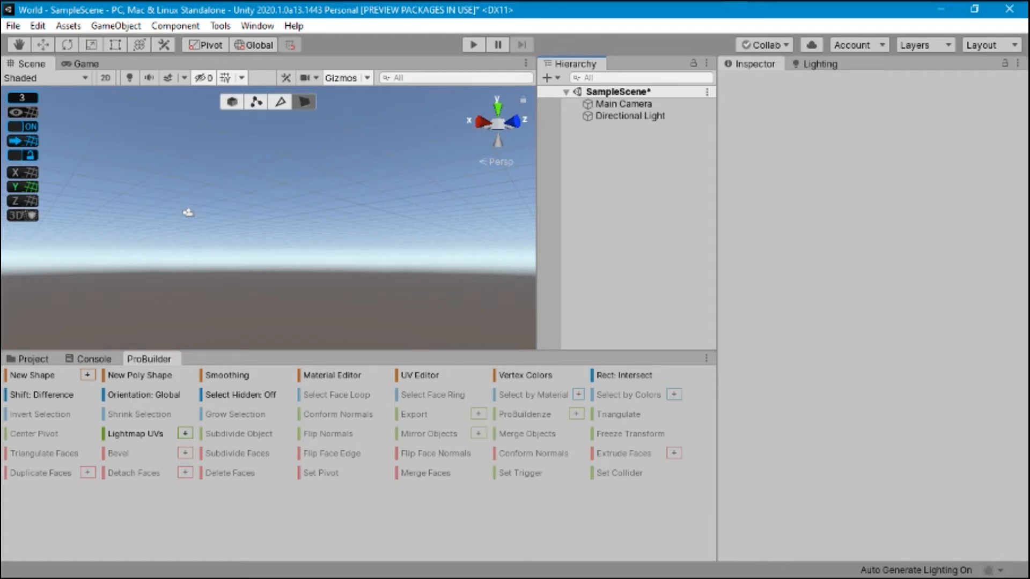
pyautogui.hotkey('ctrl', 's')
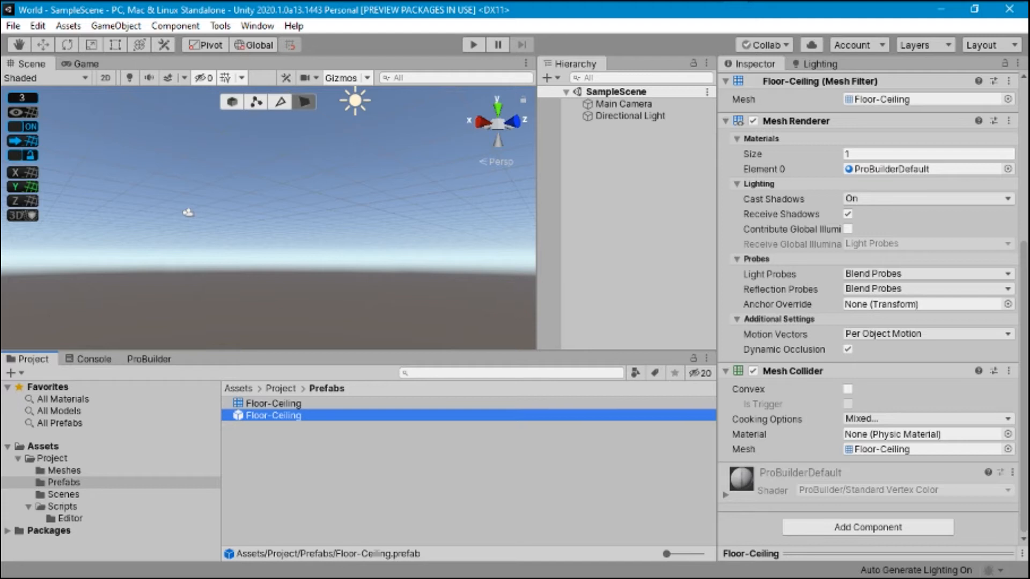
# Step: Move the Floor-Ceiling mesh asset into the Meshes folder, and add the Floor-Ceiling prefab to SampleScene and select that instance
pyautogui.click(260, 403)
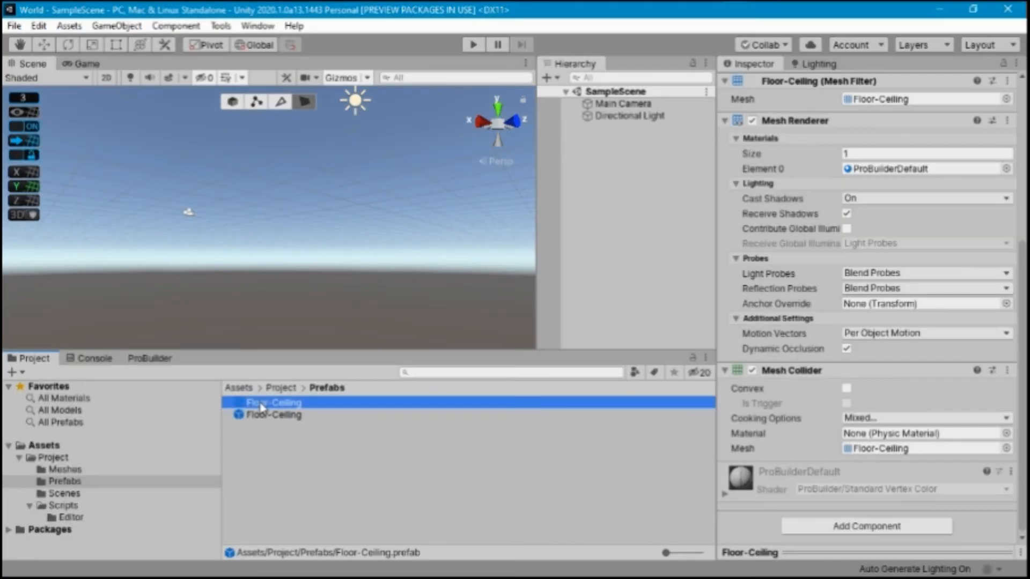
pyautogui.moveTo(262, 408); pyautogui.dragTo(63, 468)
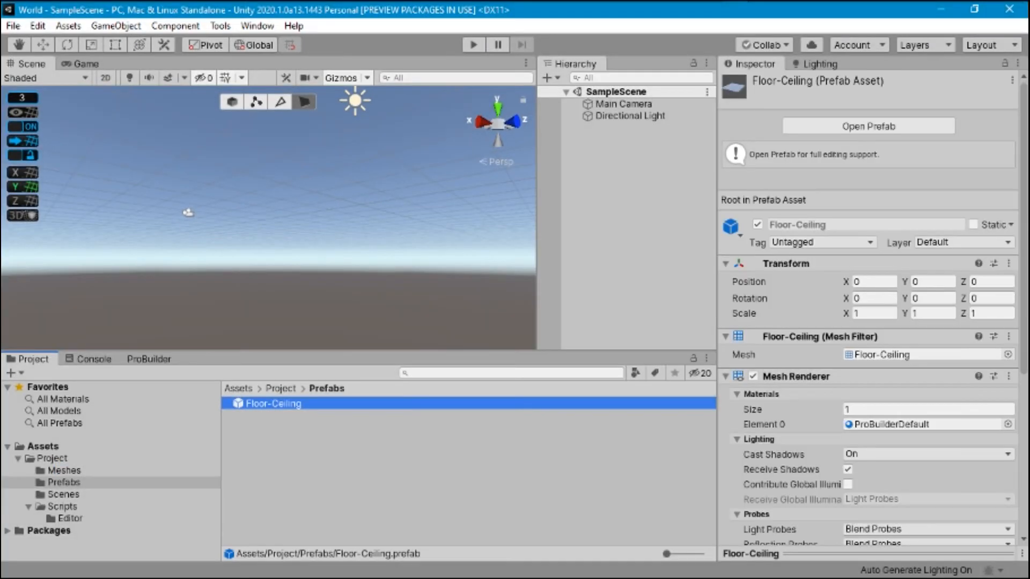
pyautogui.moveTo(341, 404); pyautogui.dragTo(597, 208)
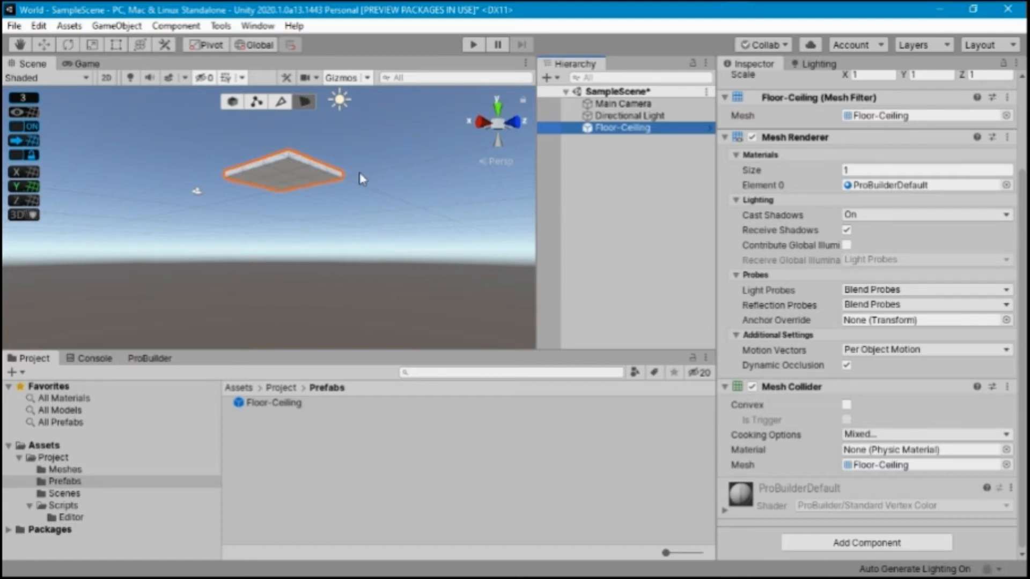
pyautogui.keyDown('alt'); pyautogui.moveTo(360, 174); pyautogui.dragTo(318, 318); pyautogui.keyUp('alt')
pyautogui.scroll(3, 322, 321)
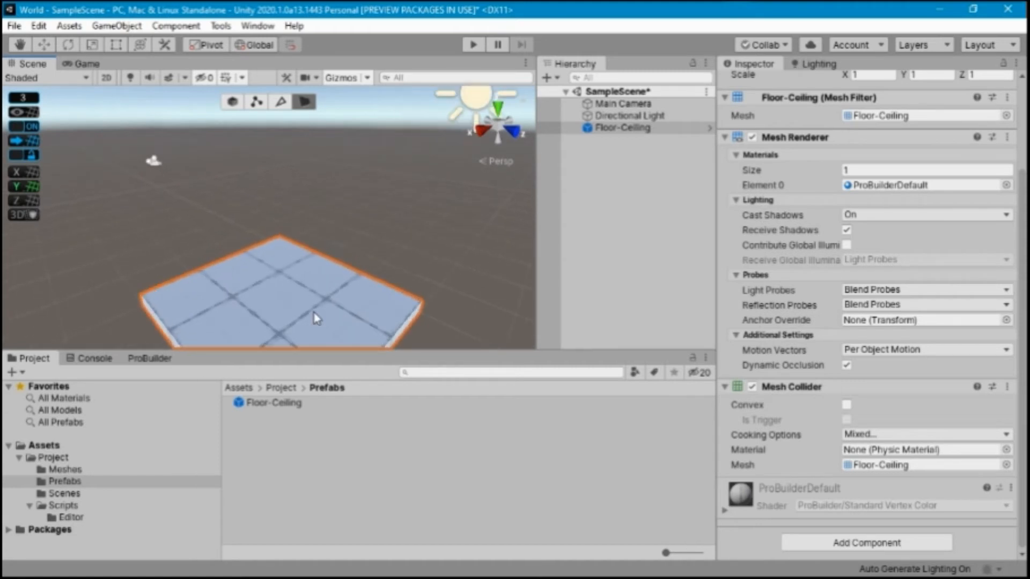
pyautogui.scroll(-3, 324, 319)
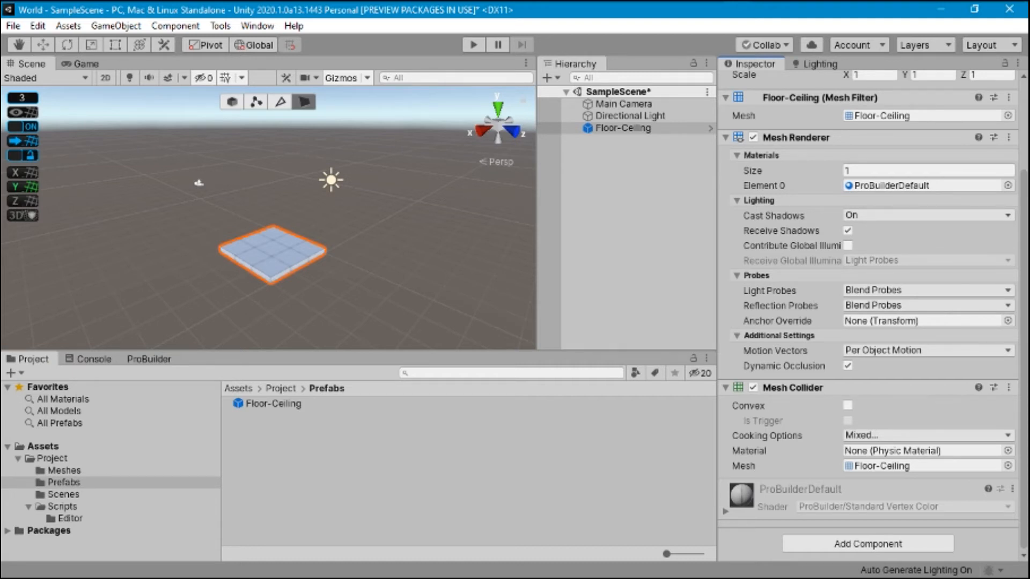
pyautogui.click(638, 129)
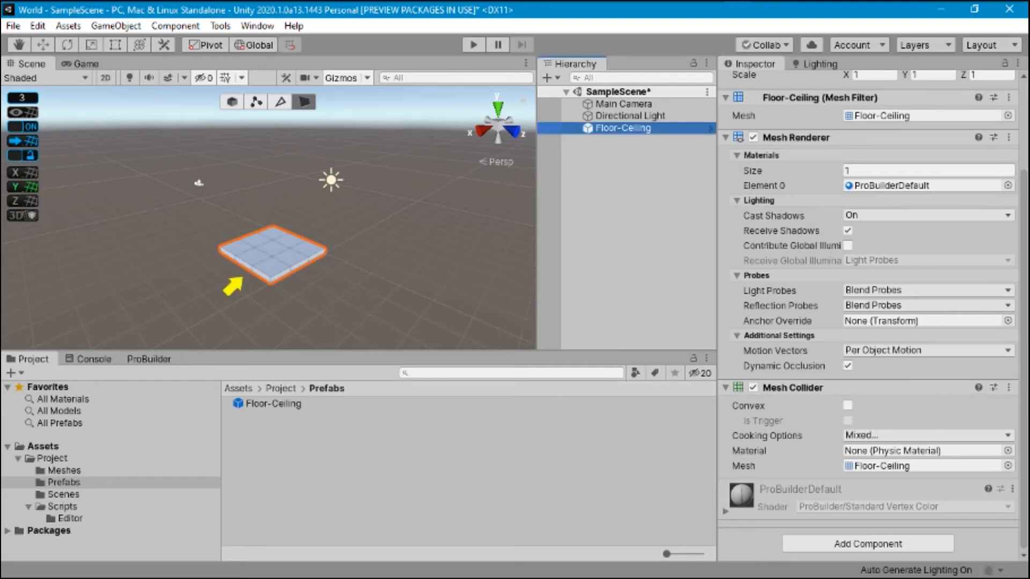
# Step: Duplicate the Floor-Ceiling tile four times along the X axis, placing the copies at X -3, -6, -9 and -12 to form a row
pyautogui.hotkey('ctrl', 'd')
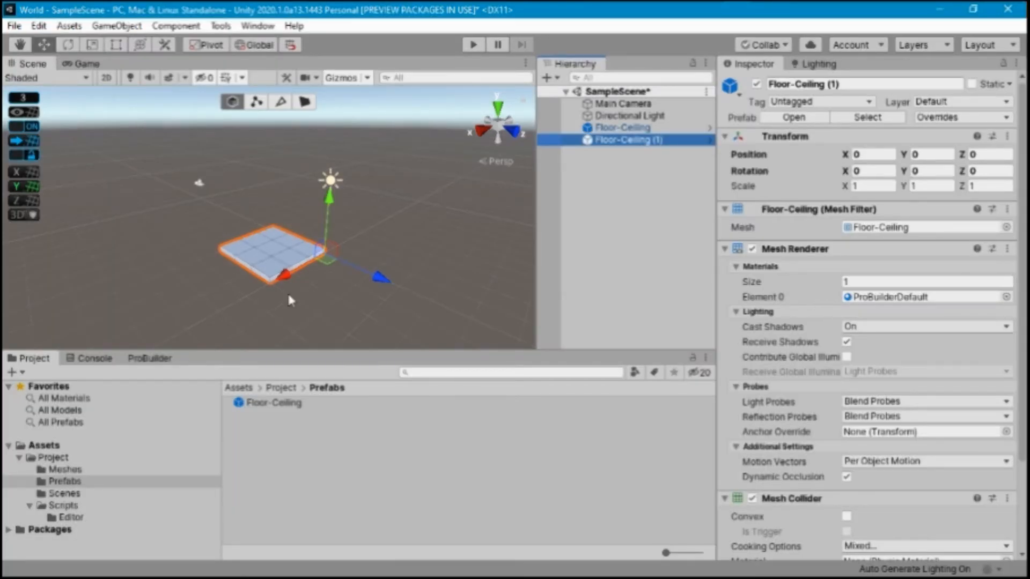
pyautogui.click(284, 283)
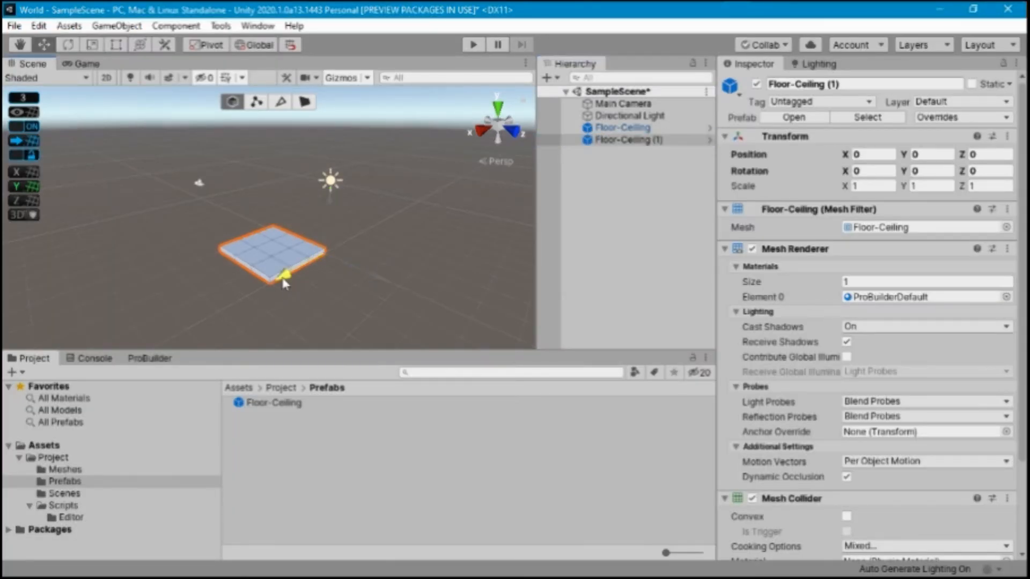
pyautogui.moveTo(284, 283); pyautogui.dragTo(312, 271)
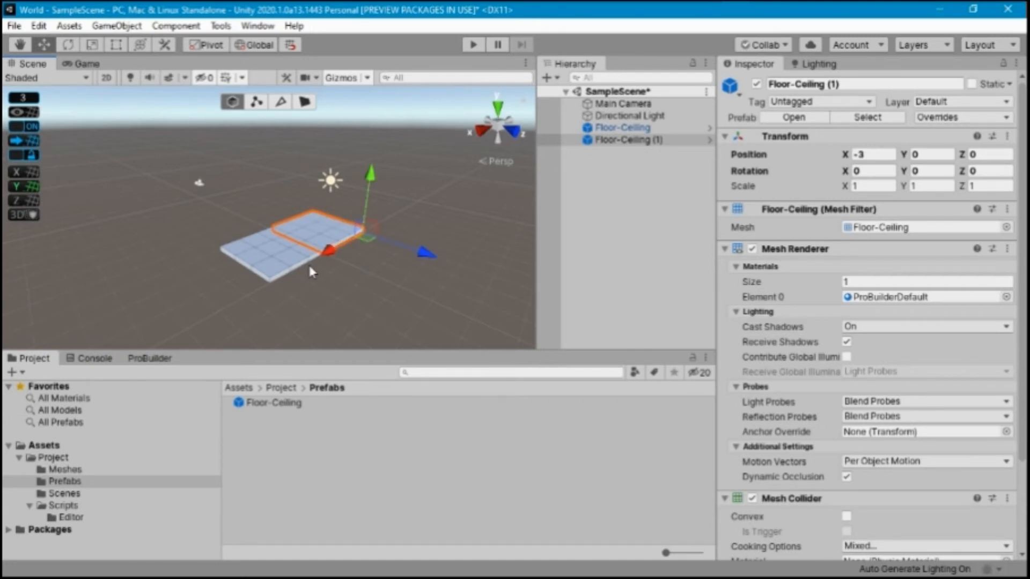
pyautogui.hotkey('ctrl', 'd')
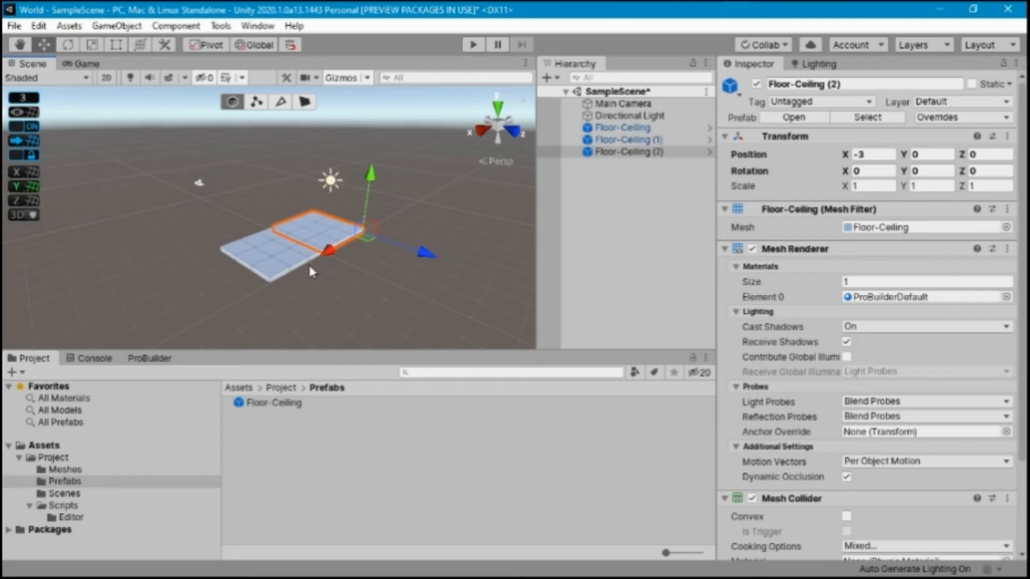
pyautogui.press('v')
pyautogui.moveTo(328, 250); pyautogui.dragTo(353, 246)
pyautogui.hotkey('ctrl', 'd')
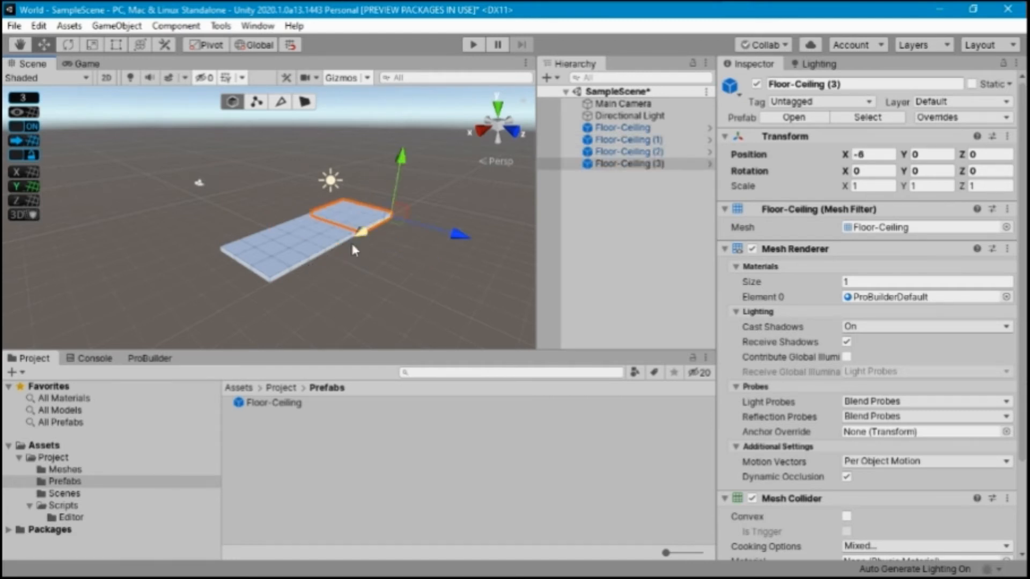
pyautogui.moveTo(363, 236); pyautogui.dragTo(381, 229)
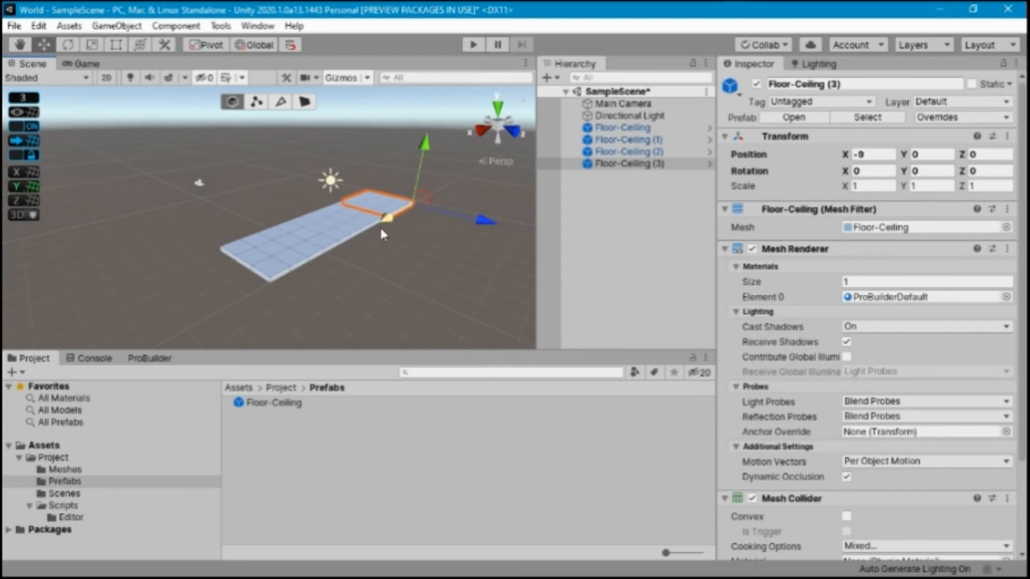
pyautogui.hotkey('ctrl', 'd')
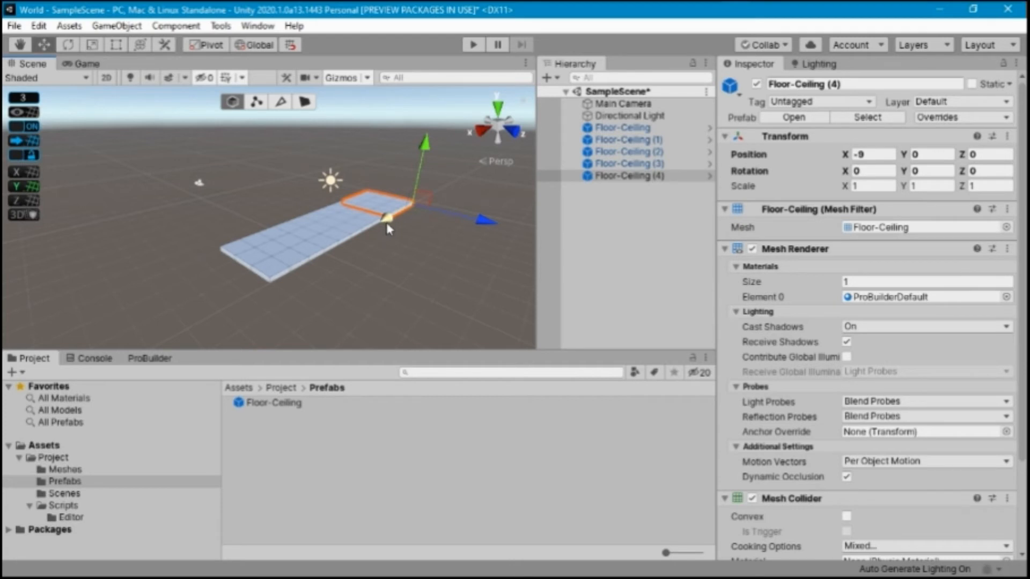
pyautogui.moveTo(386, 222); pyautogui.dragTo(401, 213)
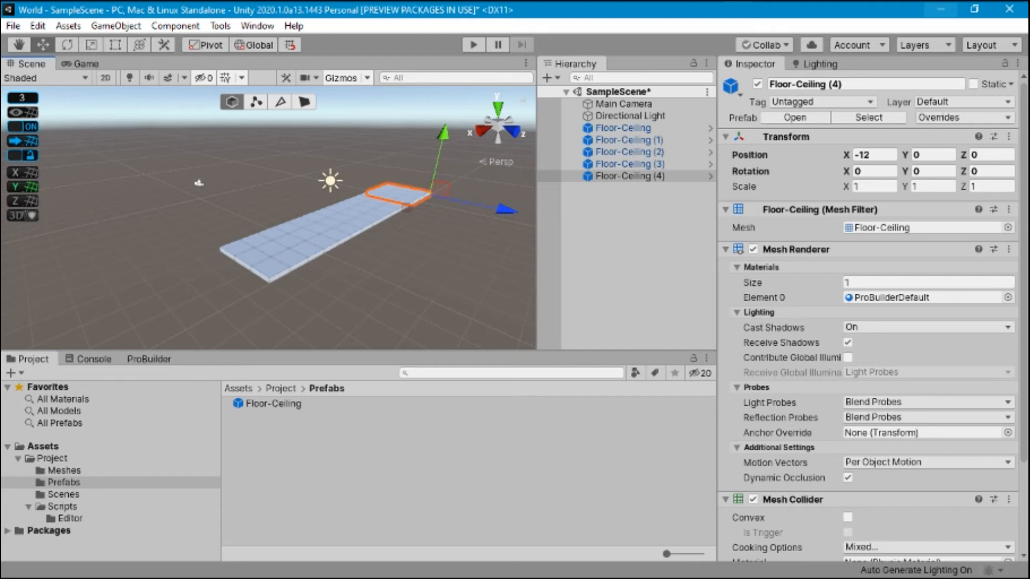
# Step: Duplicate the whole row of five tiles four times along the Z axis, placing the copies at Z -3, -6, -9 and -12
pyautogui.click(623, 128)
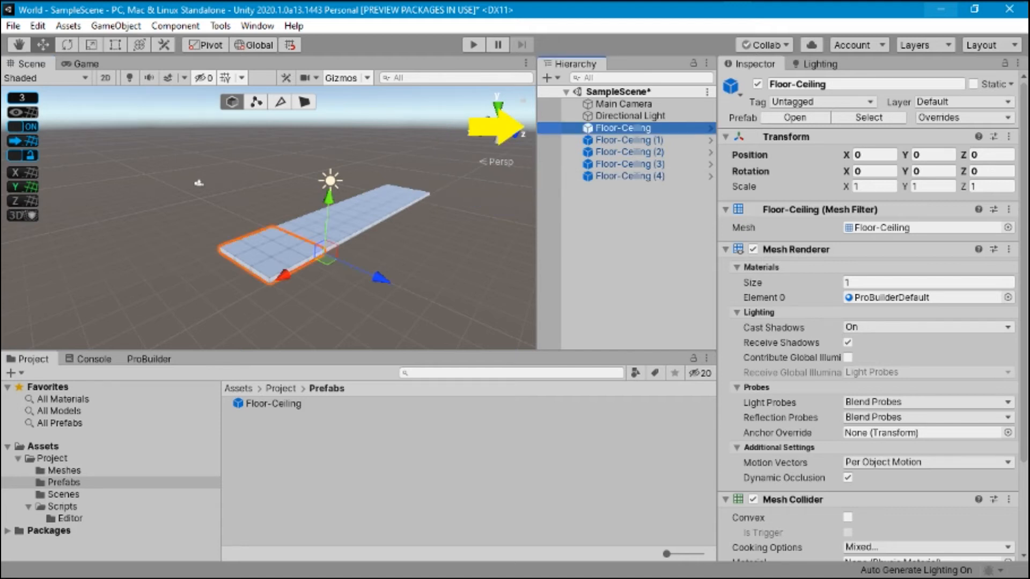
pyautogui.keyDown('shift'); pyautogui.click(630, 175); pyautogui.keyUp('shift')
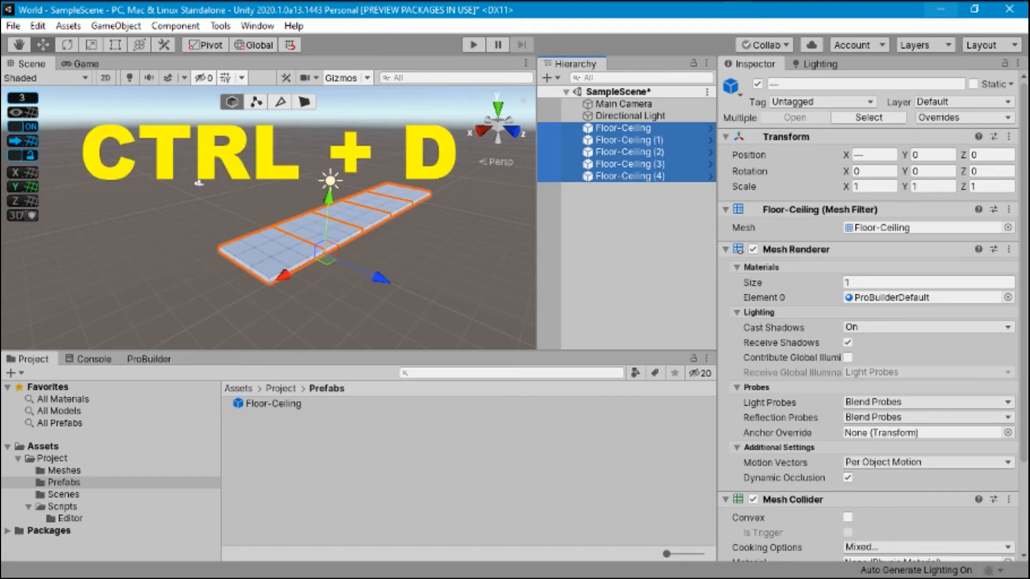
pyautogui.hotkey('ctrl', 'd')
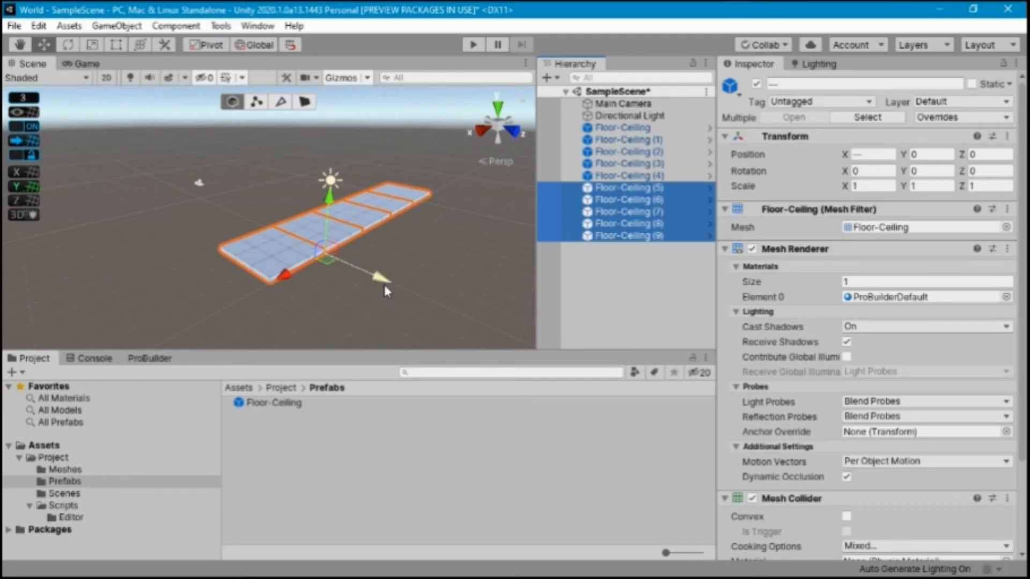
pyautogui.moveTo(384, 285); pyautogui.dragTo(349, 272)
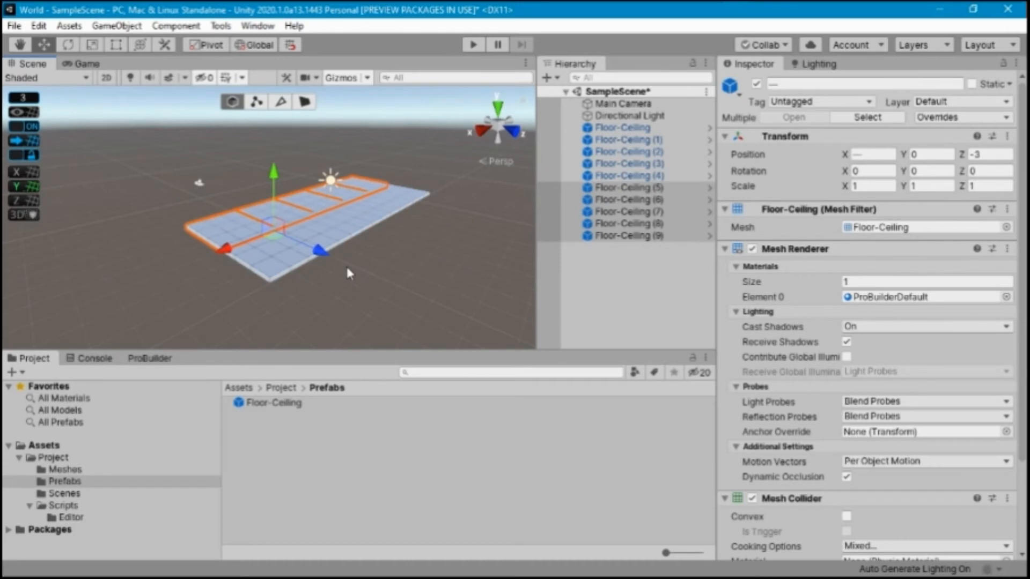
pyautogui.hotkey('ctrl', 'd')
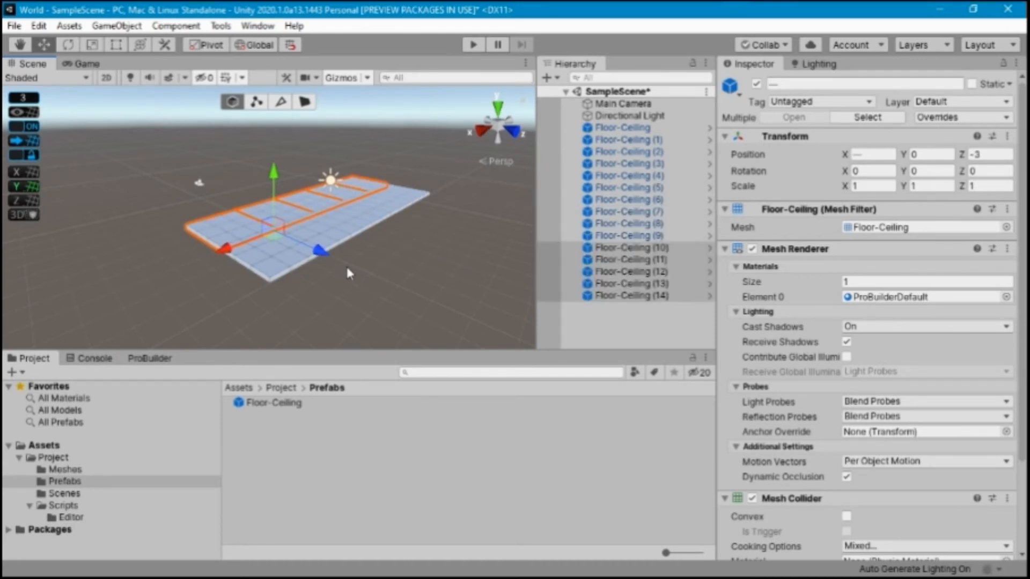
pyautogui.moveTo(321, 251); pyautogui.dragTo(296, 247)
pyautogui.hotkey('ctrl', 'd')
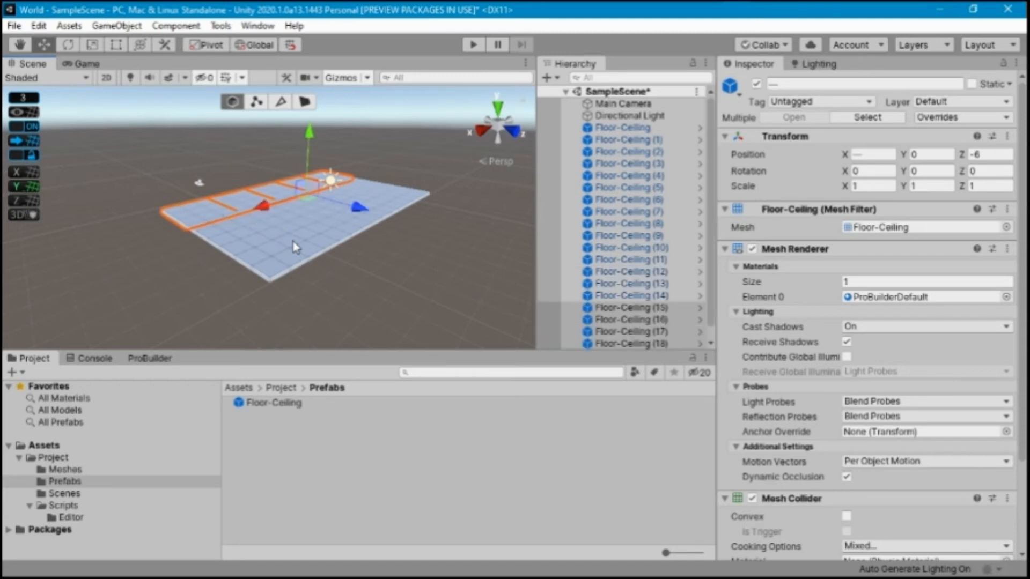
pyautogui.moveTo(363, 215); pyautogui.dragTo(347, 210)
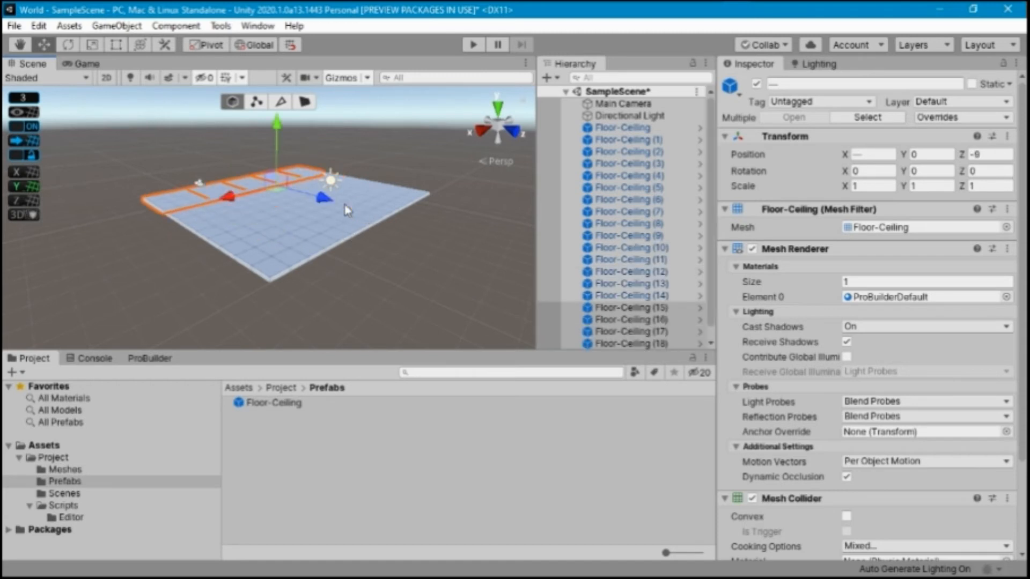
pyautogui.hotkey('ctrl', 'd')
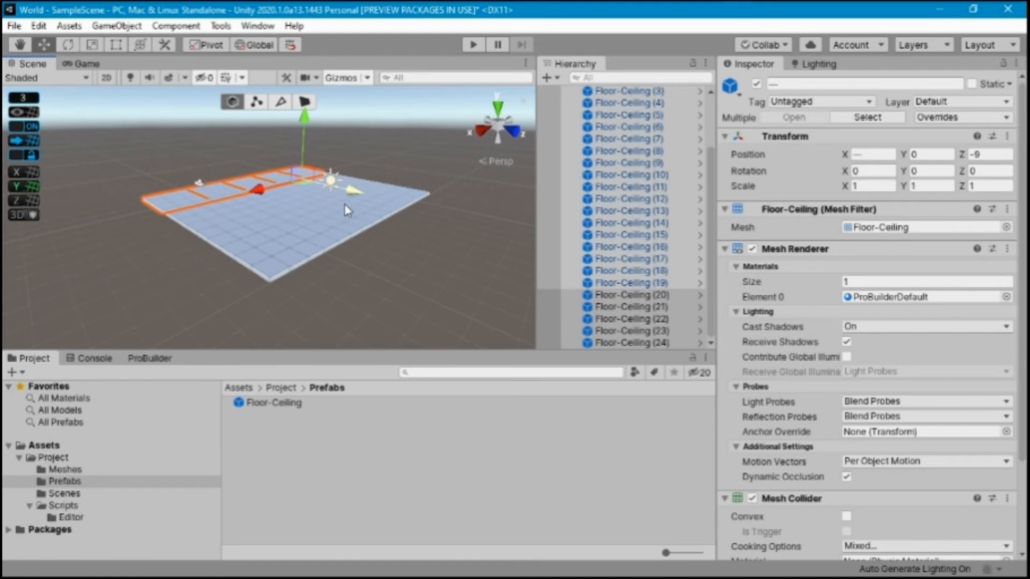
pyautogui.moveTo(354, 192); pyautogui.dragTo(339, 196)
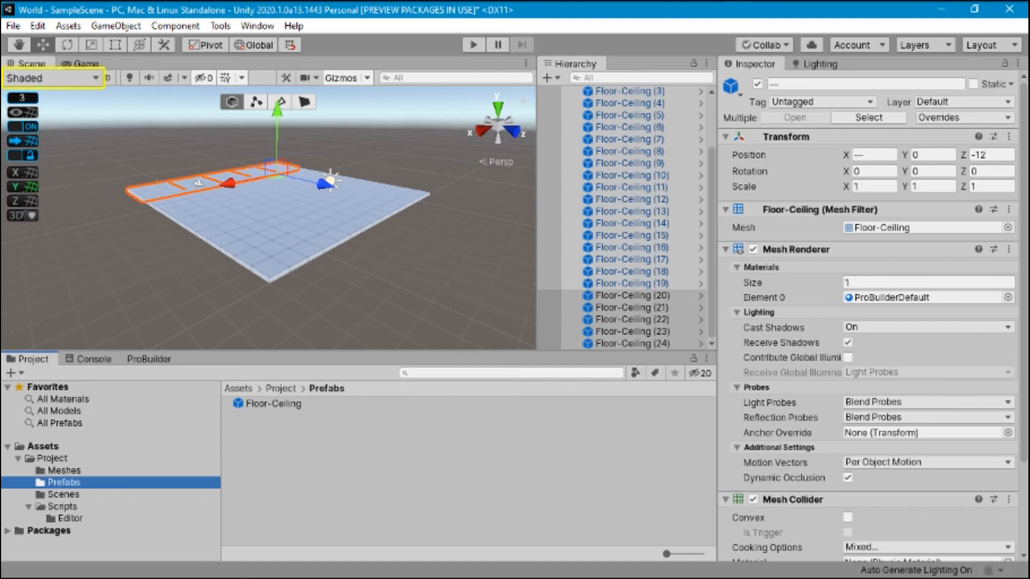
# Step: Examine the tiled floor from above and edge-on in Overdraw draw mode for overlapping geometry, and return the scene view to Shaded
pyautogui.click(51, 78)
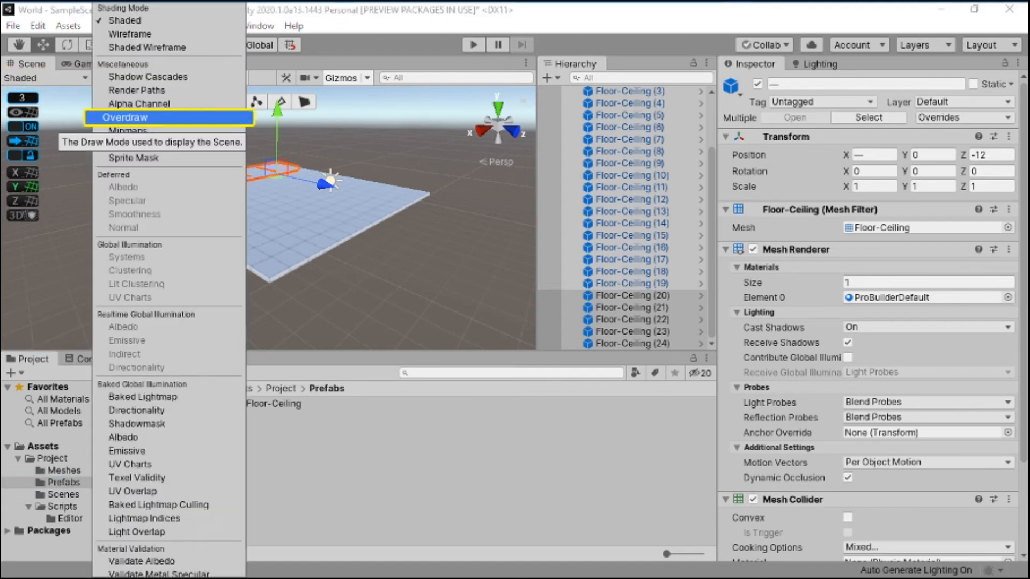
pyautogui.click(125, 117)
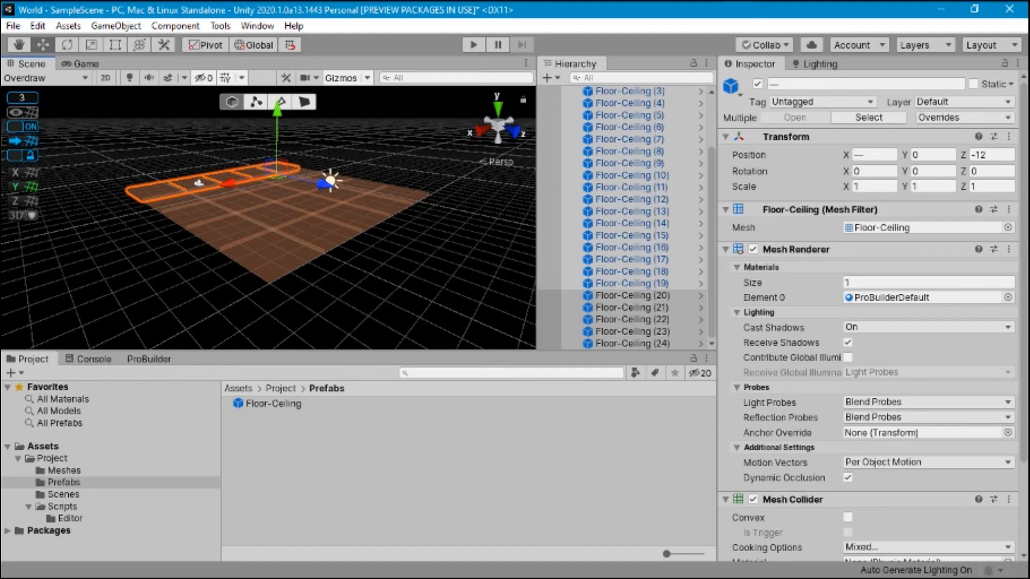
pyautogui.scroll(10, 300, 282)
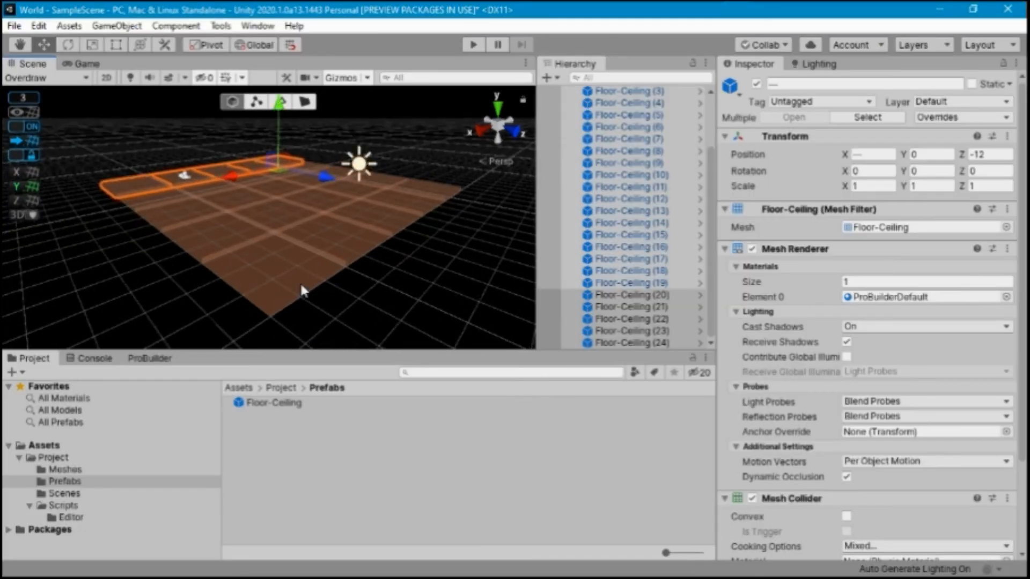
pyautogui.scroll(5, 304, 287)
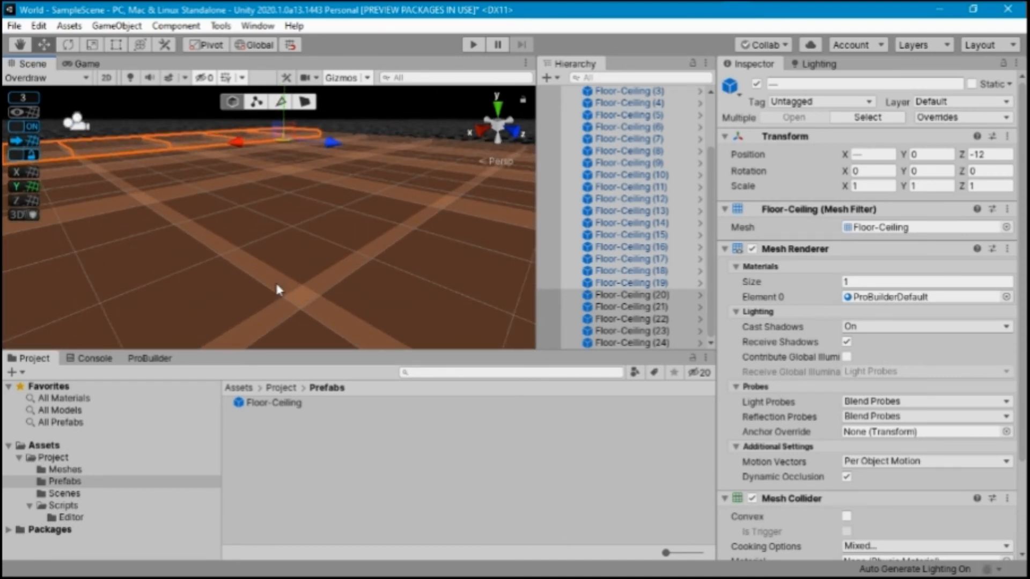
pyautogui.scroll(-4, 295, 312)
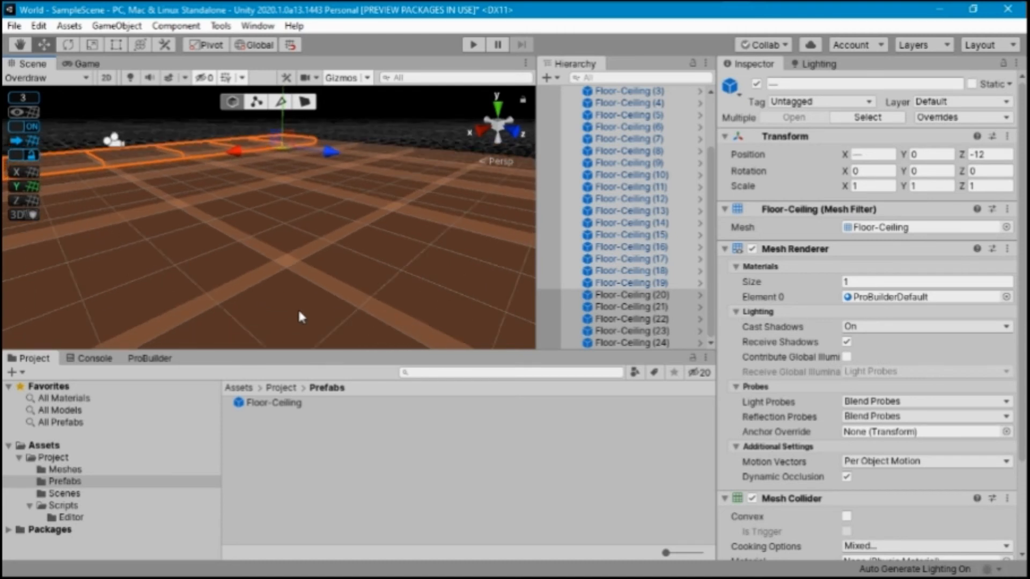
pyautogui.scroll(-5, 299, 313)
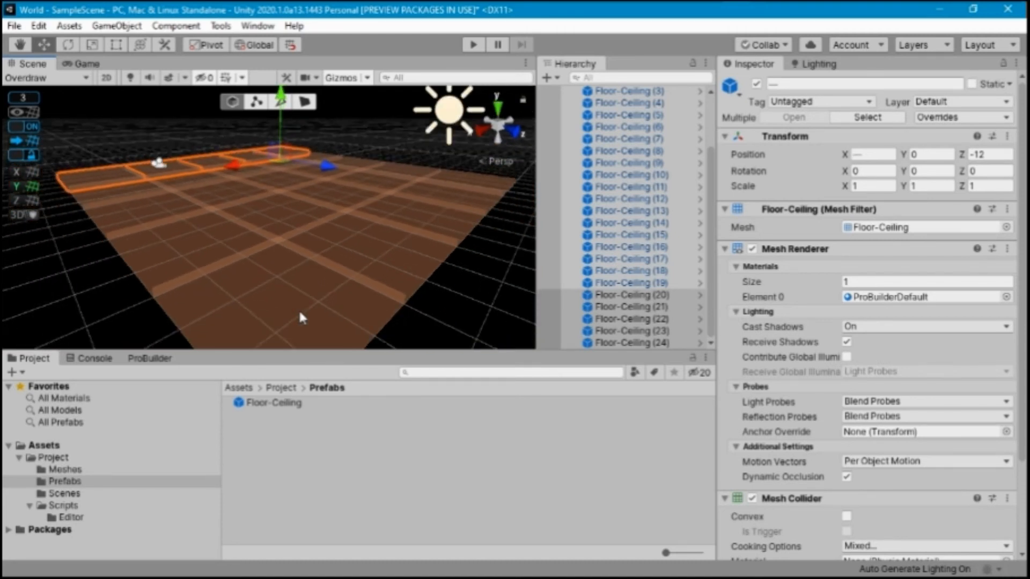
pyautogui.keyDown('alt'); pyautogui.moveTo(317, 318); pyautogui.dragTo(279, 224); pyautogui.keyUp('alt')
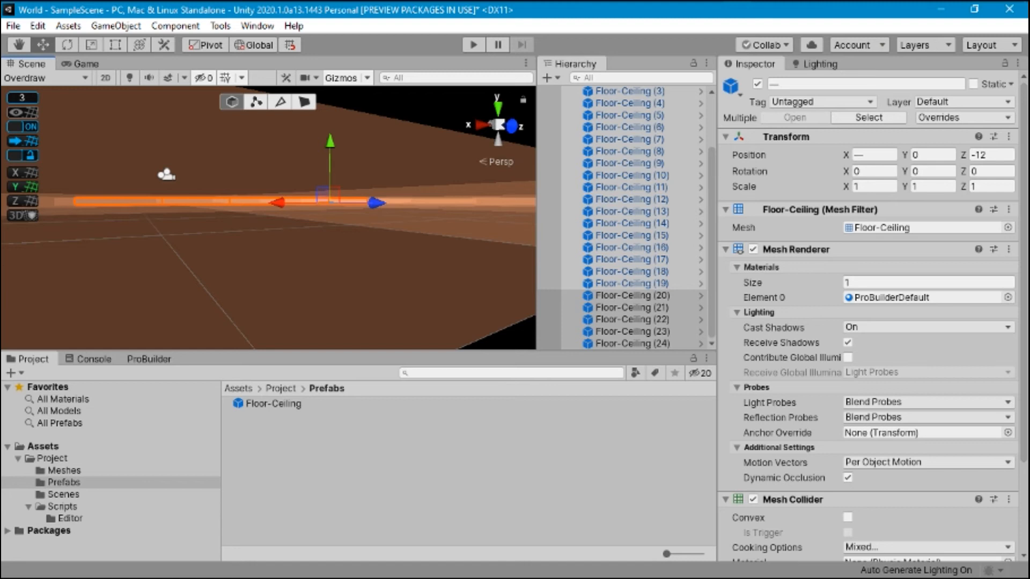
pyautogui.click(43, 78)
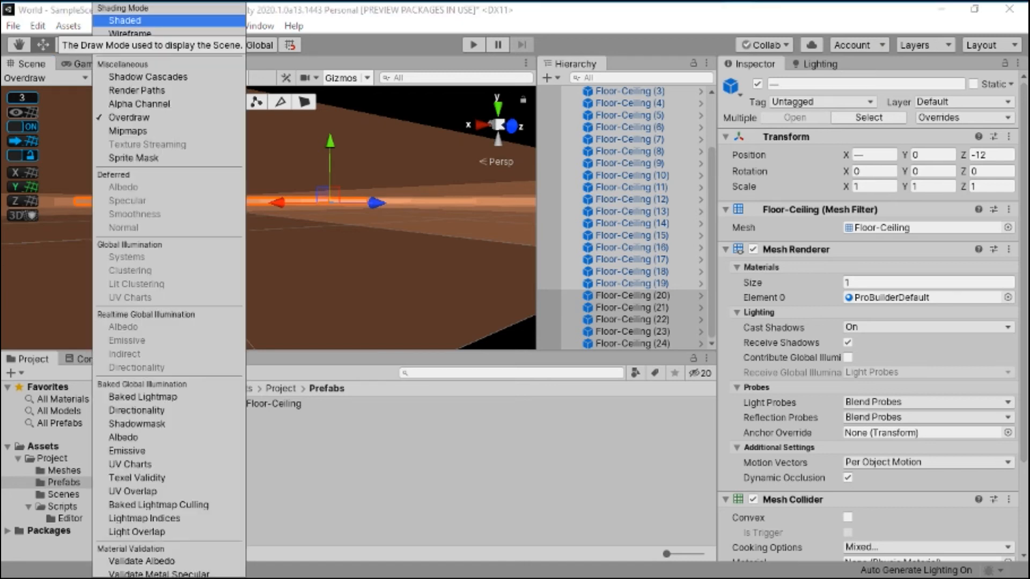
pyautogui.click(124, 20)
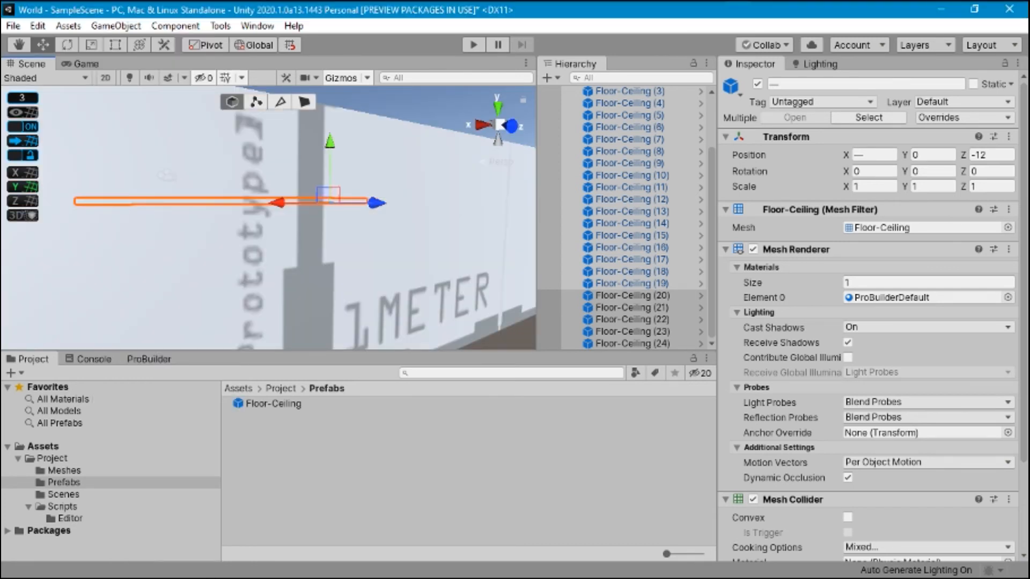
# Step: Delete all Floor-Ceiling instances from SampleScene, keeping only the camera and the light
pyautogui.click(622, 128)
pyautogui.keyDown('shift'); pyautogui.click(633, 344); pyautogui.keyUp('shift')
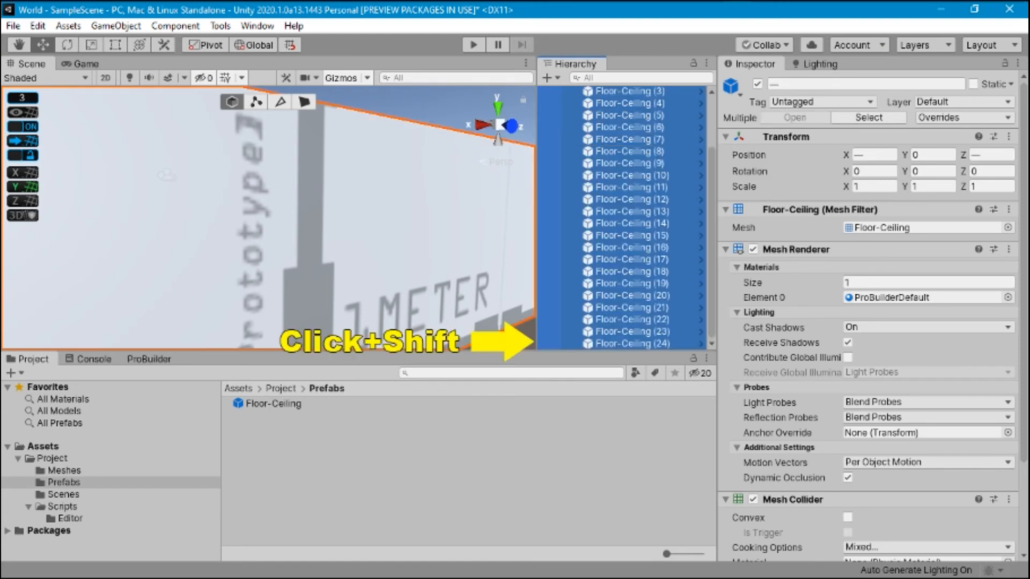
pyautogui.press('Delete')
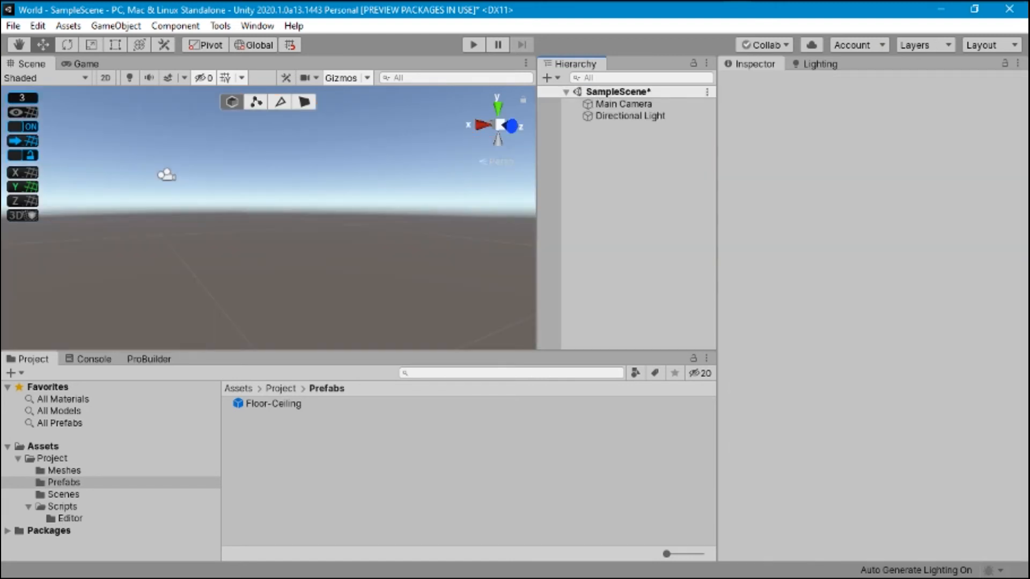
# Step: Build a new ProBuilder cube with a size of 3 × 3 × 3
pyautogui.click(149, 360)
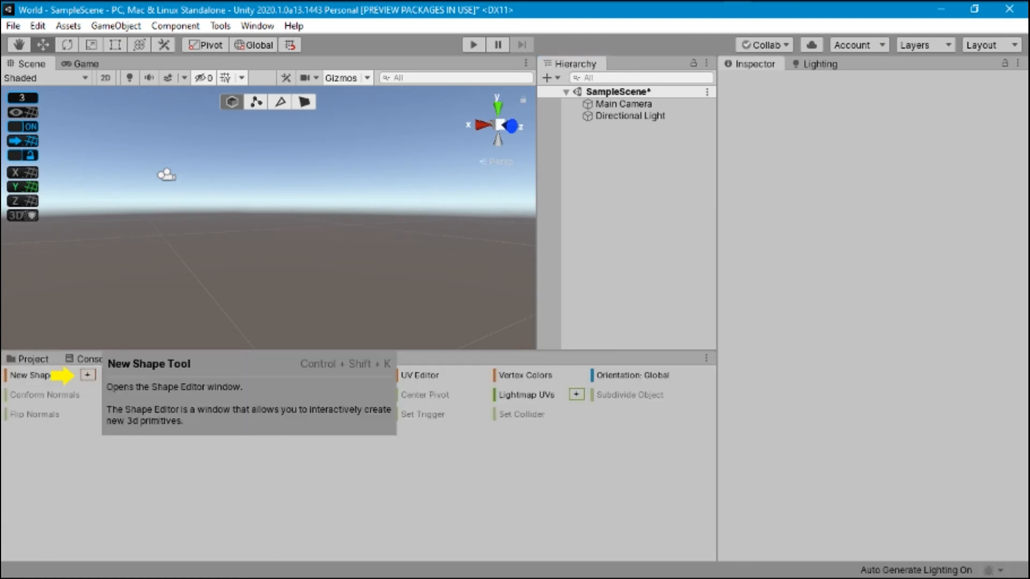
pyautogui.click(32, 375)
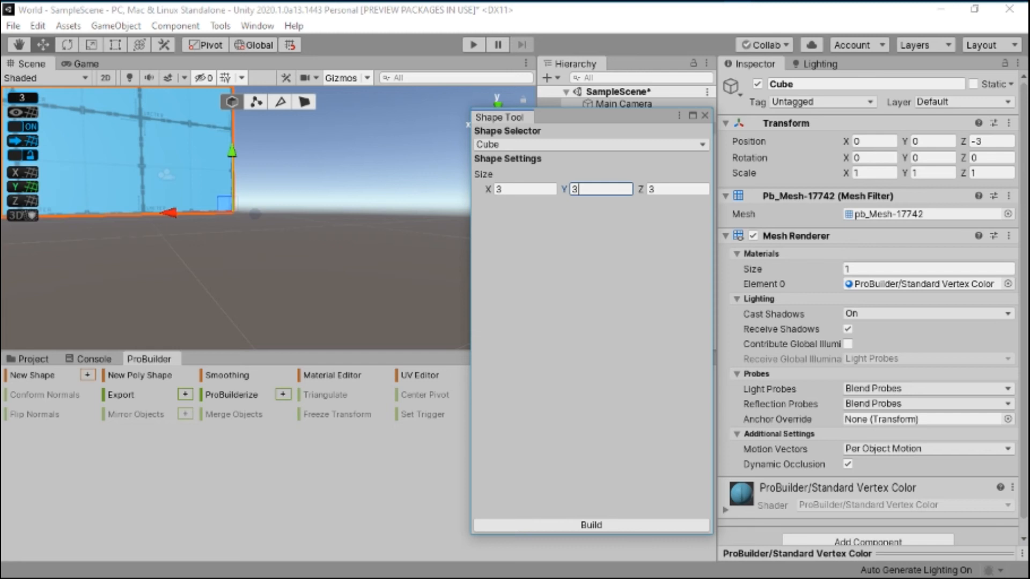
pyautogui.click(593, 526)
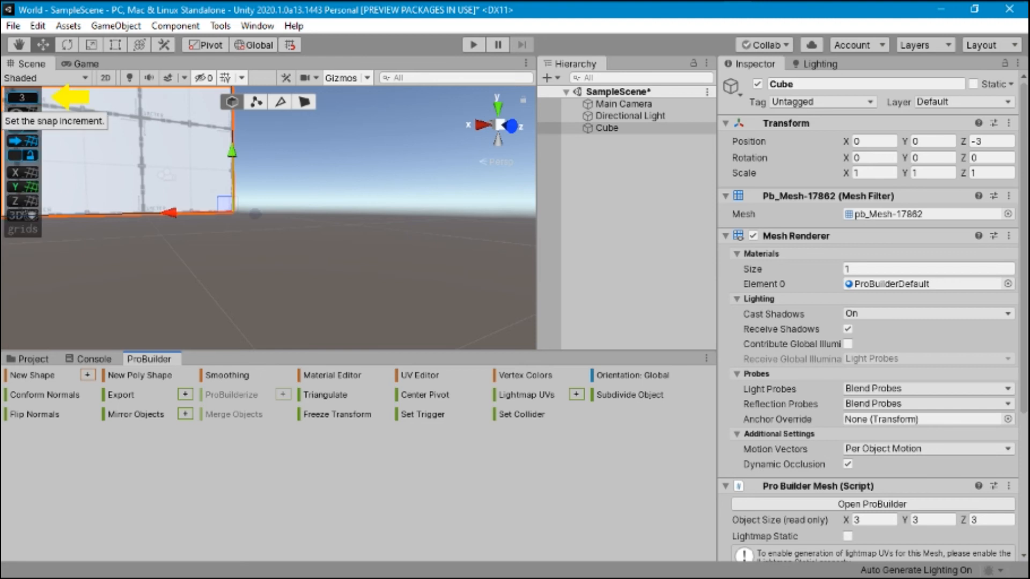
# Step: Set the grid snap value to 0.2 and switch the cube to face selection mode, with its underside in view
pyautogui.click(22, 97)
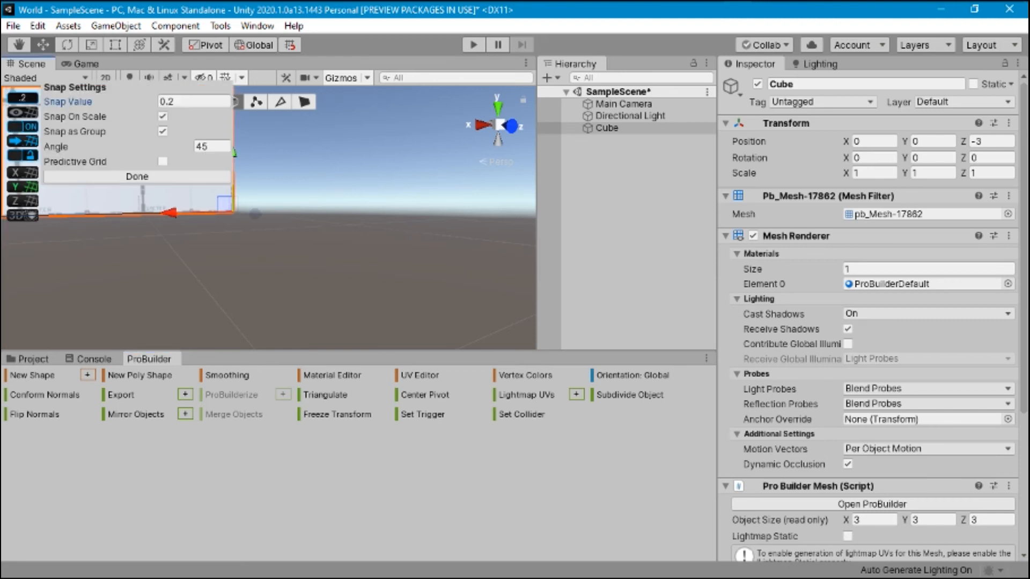
pyautogui.click(137, 177)
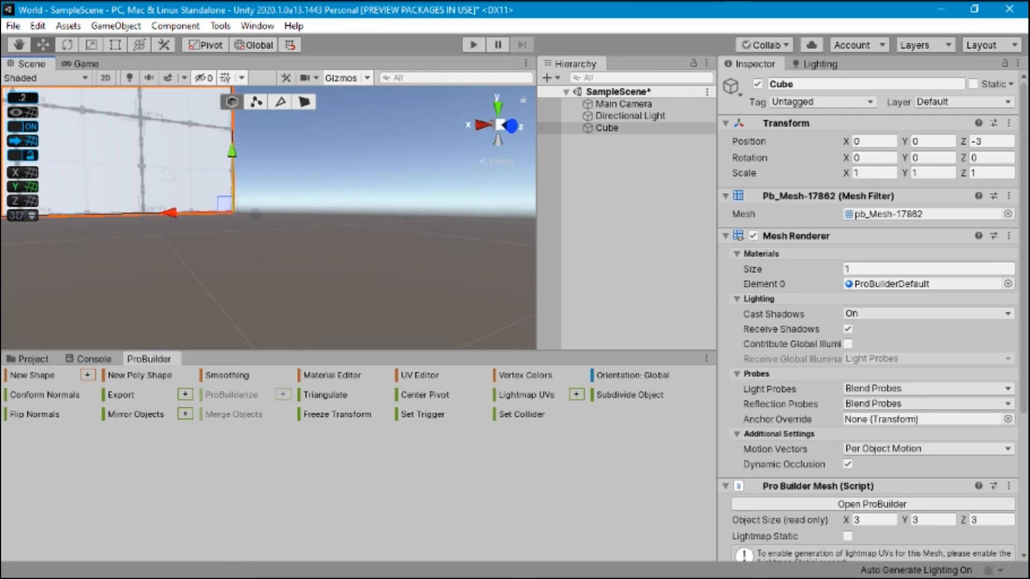
pyautogui.click(304, 102)
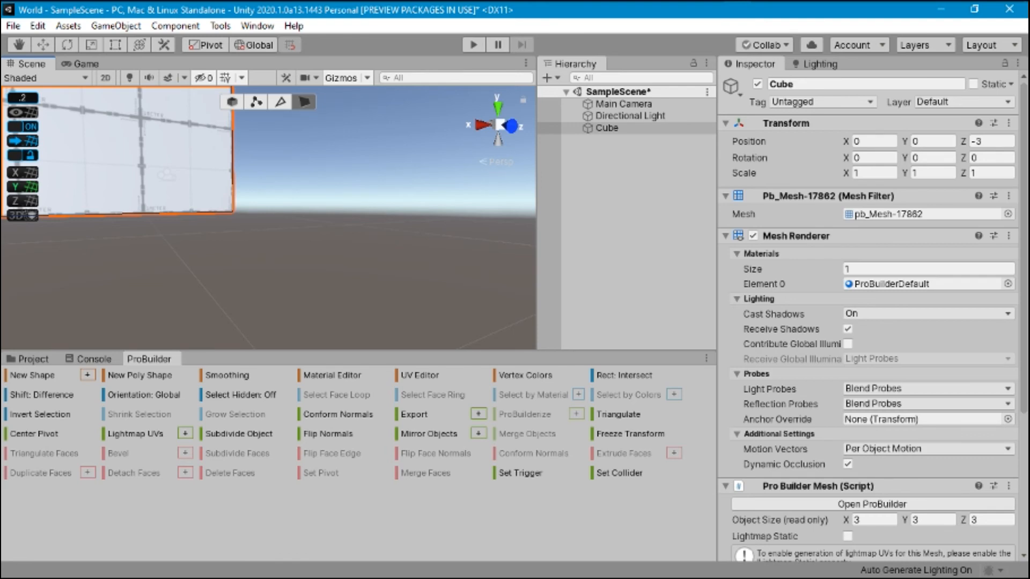
pyautogui.keyDown('alt'); pyautogui.moveTo(274, 316); pyautogui.dragTo(207, 194); pyautogui.keyUp('alt')
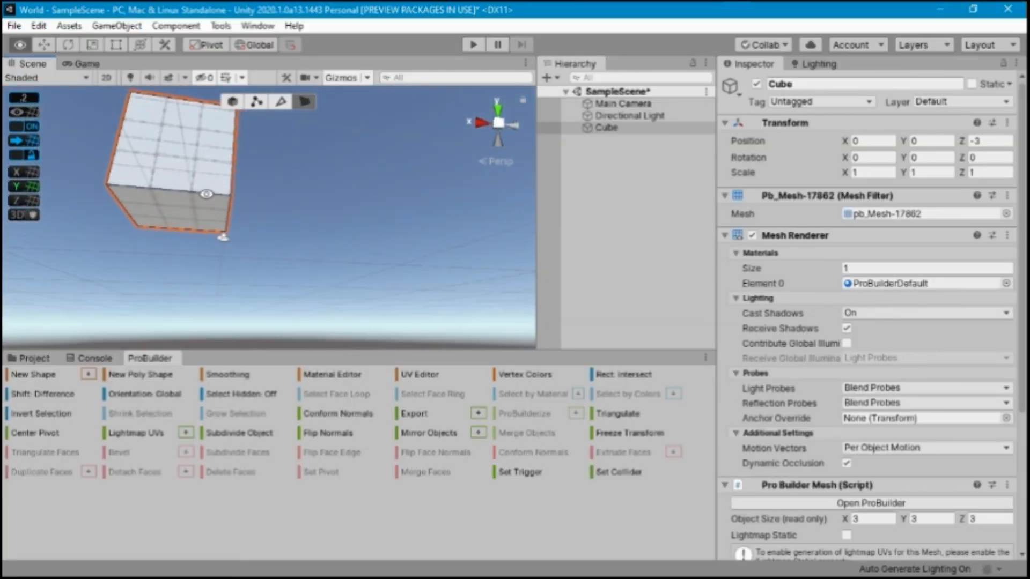
# Step: Set the cube's pivot to the centre of its underside face and raise that face by 0.2, making the cube 2.8 high
pyautogui.click(207, 194)
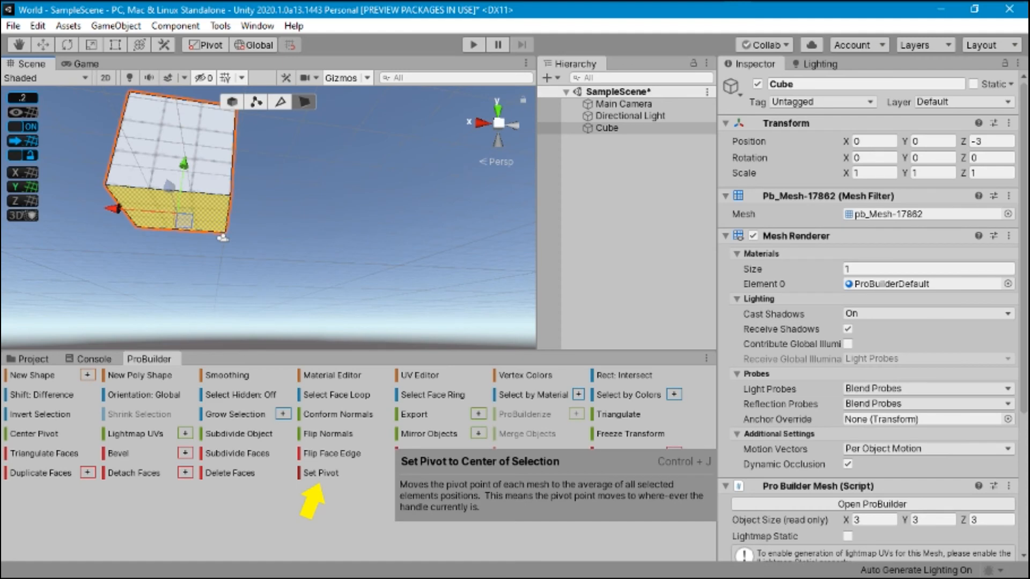
pyautogui.click(320, 473)
pyautogui.moveTo(184, 170); pyautogui.dragTo(185, 161)
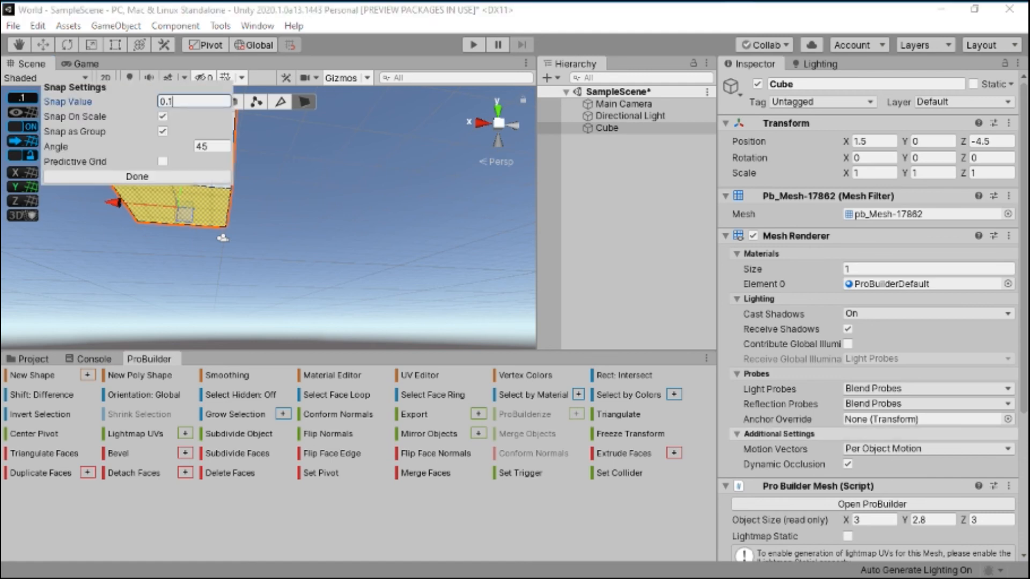
# Step: Set the grid snap value to 0.1 and move one side face along Z to thin the cube to 0.2
pyautogui.press('Return')
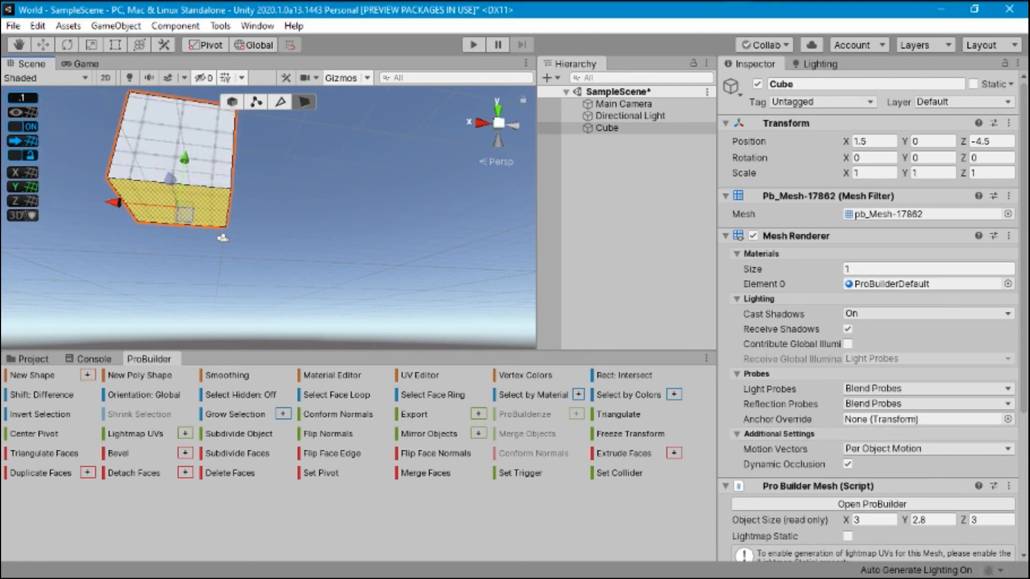
pyautogui.keyDown('alt'); pyautogui.moveTo(223, 238); pyautogui.dragTo(280, 299); pyautogui.keyUp('alt')
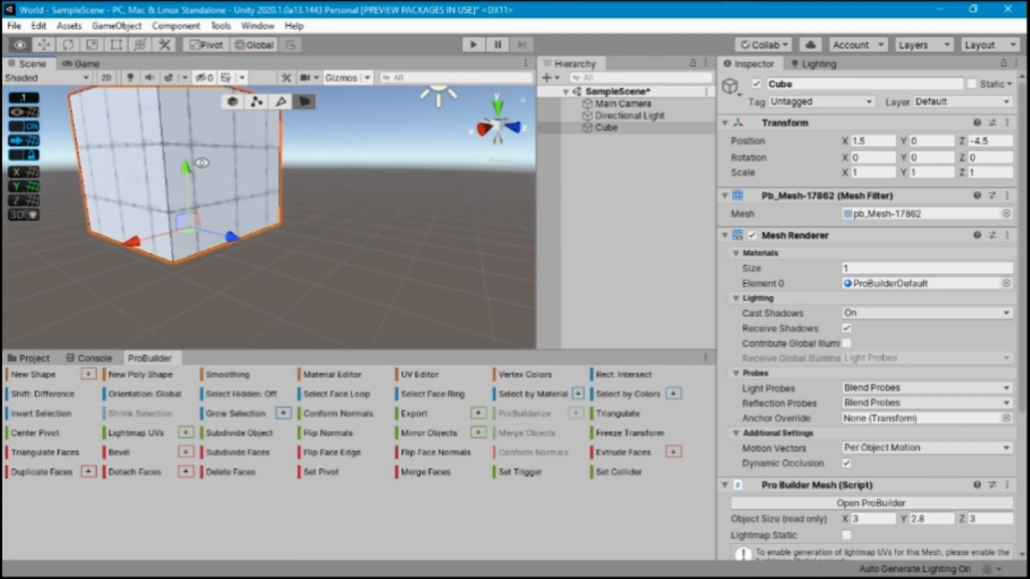
pyautogui.moveTo(202, 161); pyautogui.dragTo(198, 217, button='middle')
pyautogui.keyDown('alt'); pyautogui.scroll(-3, 158, 211); pyautogui.keyUp('alt')
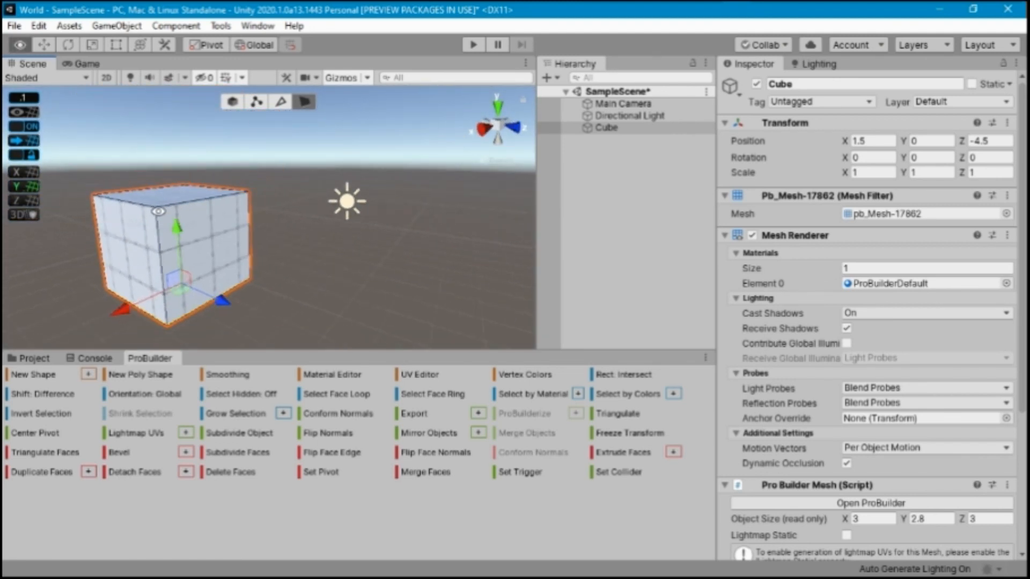
pyautogui.keyDown('alt'); pyautogui.moveTo(158, 212); pyautogui.dragTo(218, 219); pyautogui.keyUp('alt')
pyautogui.click(273, 236)
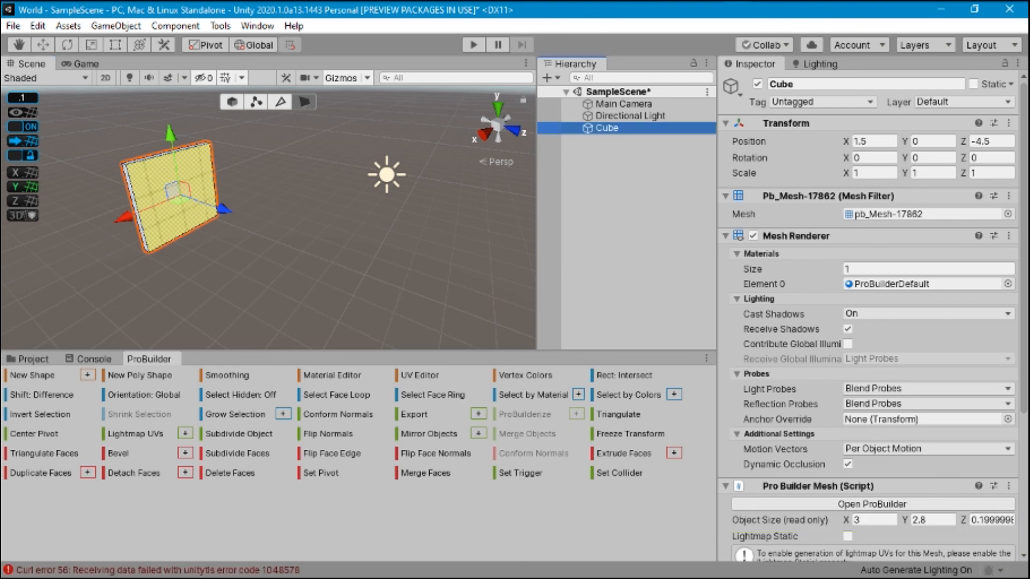
# Step: Rename the Cube object in the scene as Wall
pyautogui.press('F2')
pyautogui.write('Wall')
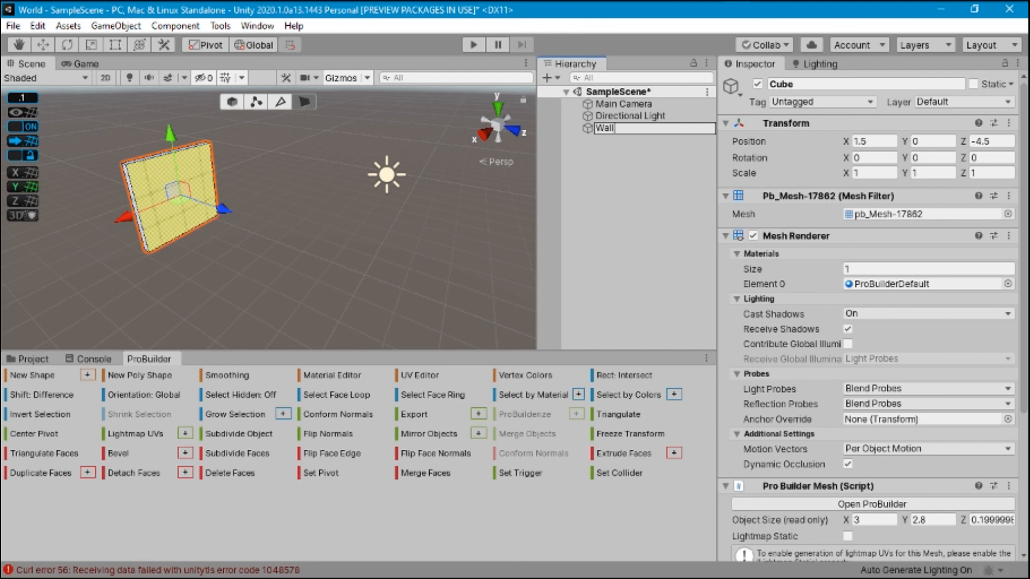
pyautogui.press('Return')
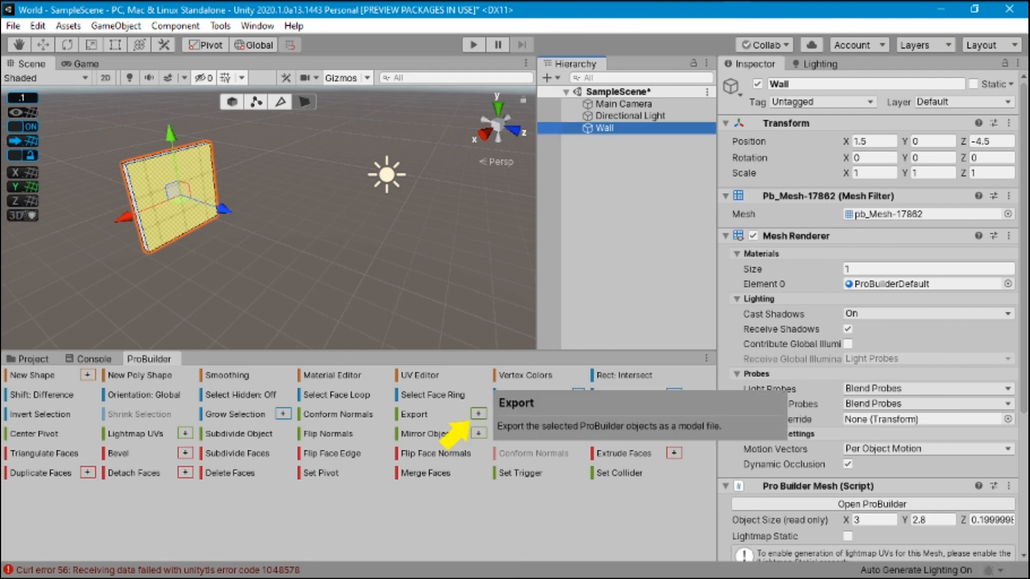
# Step: Export the wall in Prefab format as Wall.prefab into the project's Prefabs folder and close the export options
pyautogui.click(478, 414)
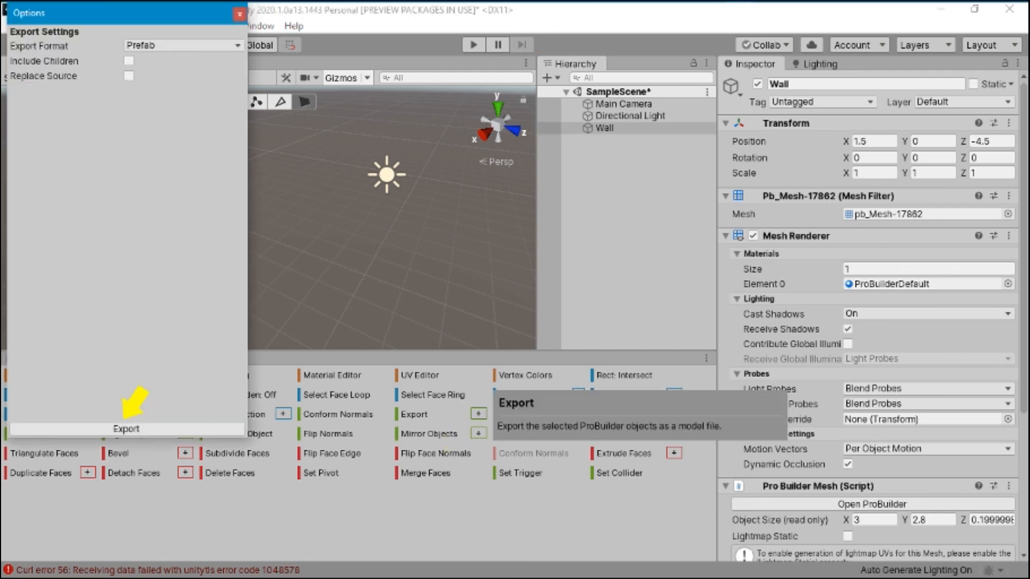
pyautogui.click(126, 428)
pyautogui.doubleClick(201, 143)
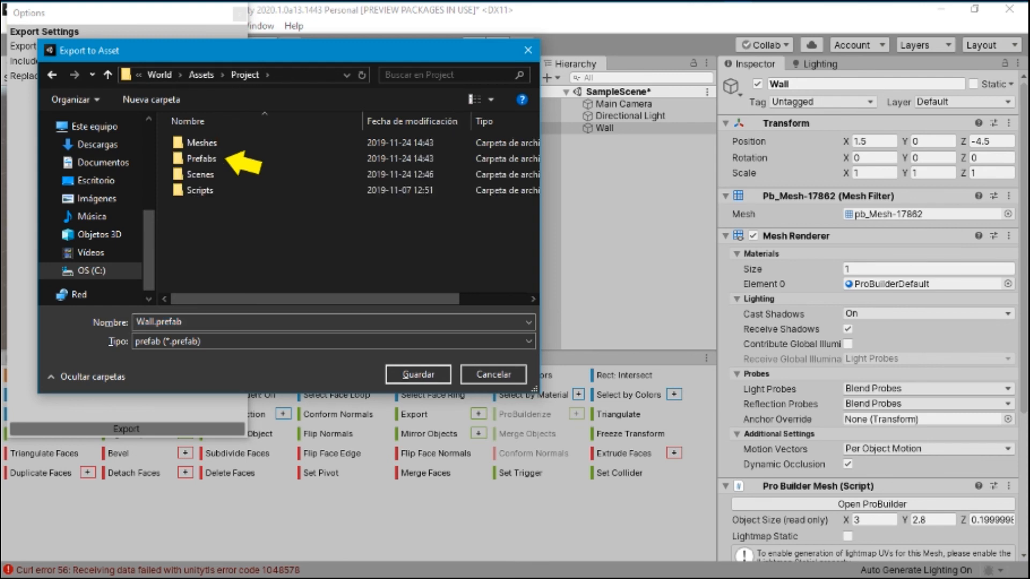
pyautogui.doubleClick(201, 158)
pyautogui.click(418, 375)
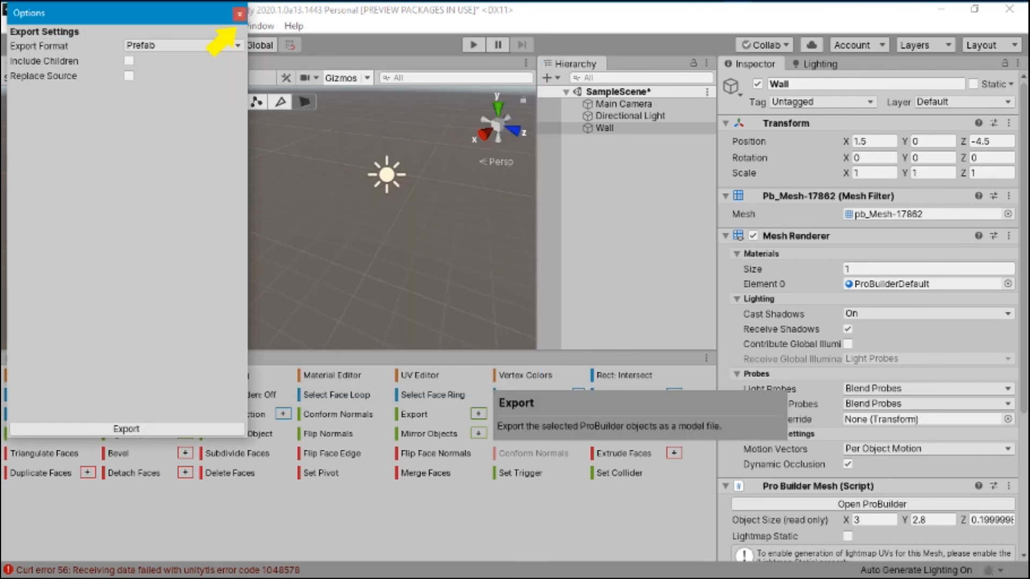
pyautogui.click(240, 14)
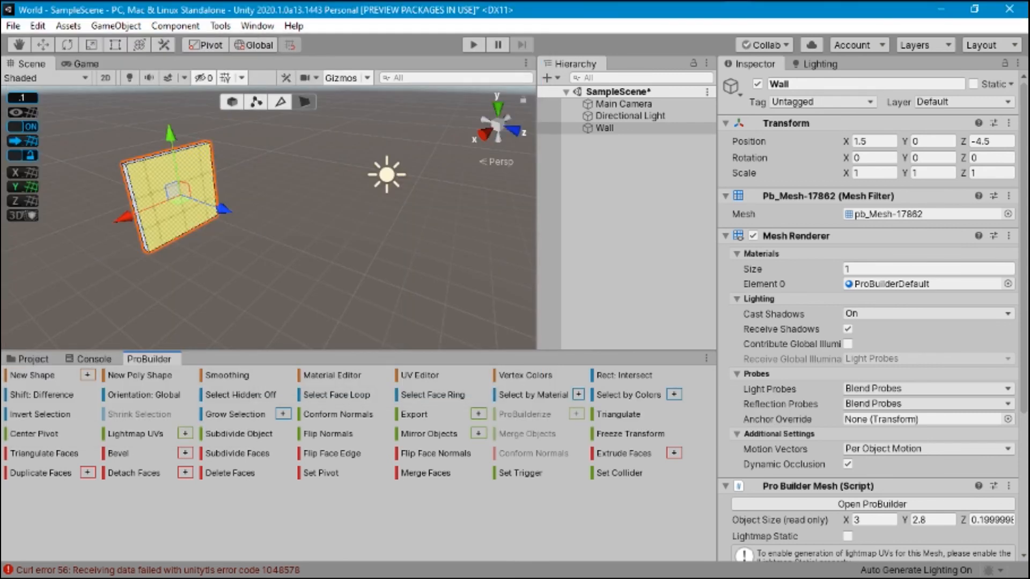